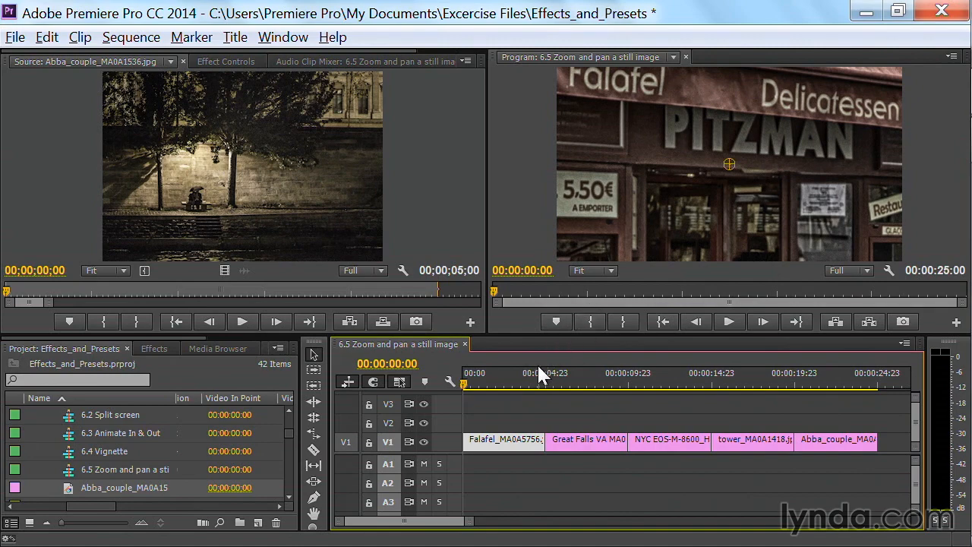
Scrub through the sequence to view the Great Falls, NYC, tower and Abba_couple stills in the program monitor
drag(518, 371, 587, 374)
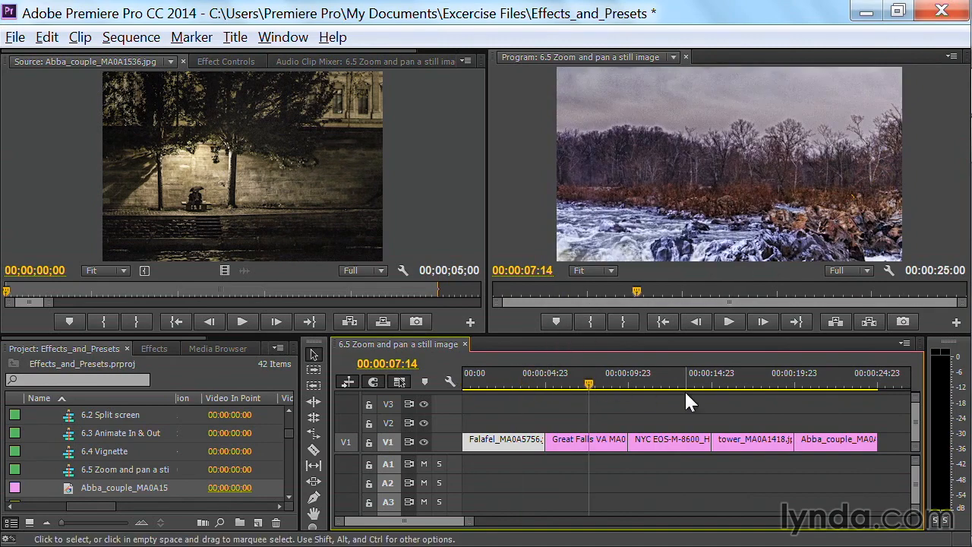
drag(670, 379, 671, 382)
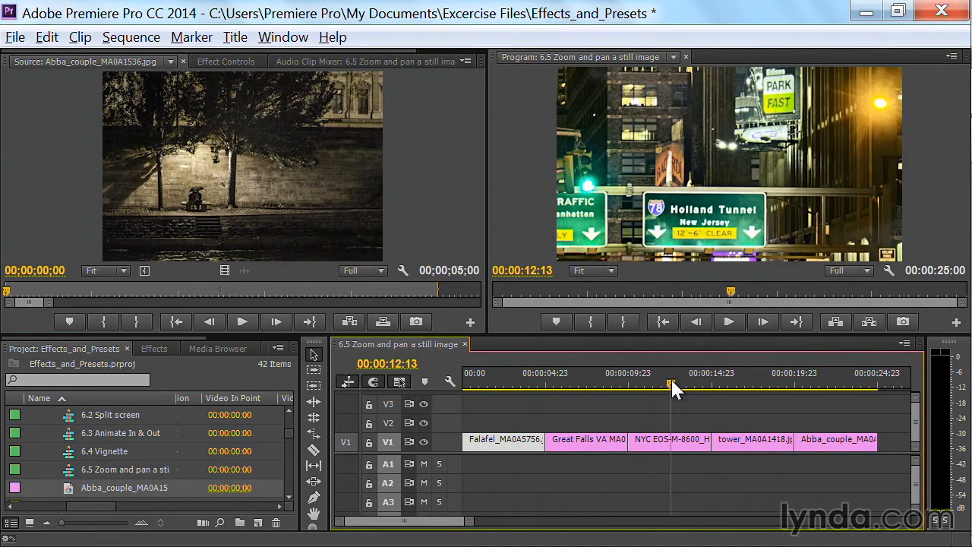
click(724, 372)
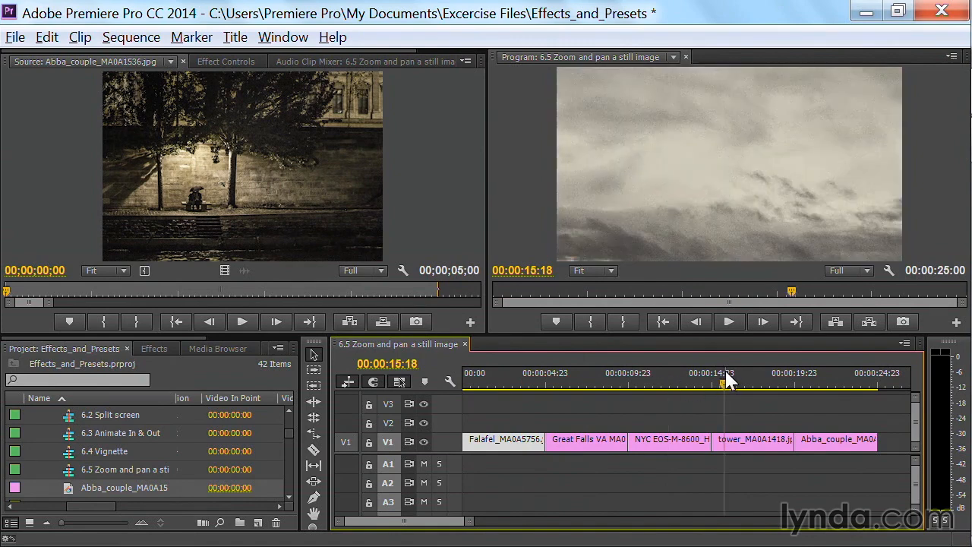
click(817, 378)
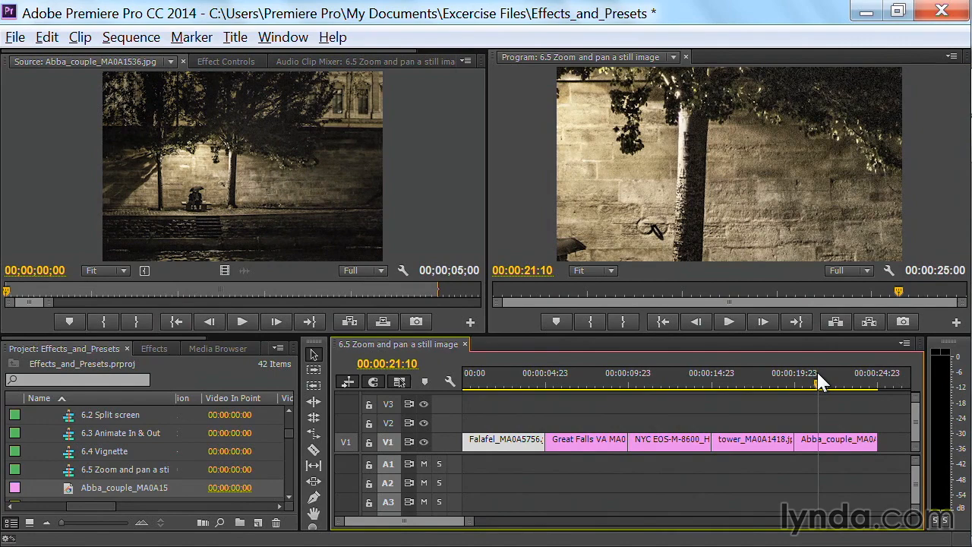
Set the program monitor zoom to 10% and show the full image bounds of the Abba_couple clip
click(606, 268)
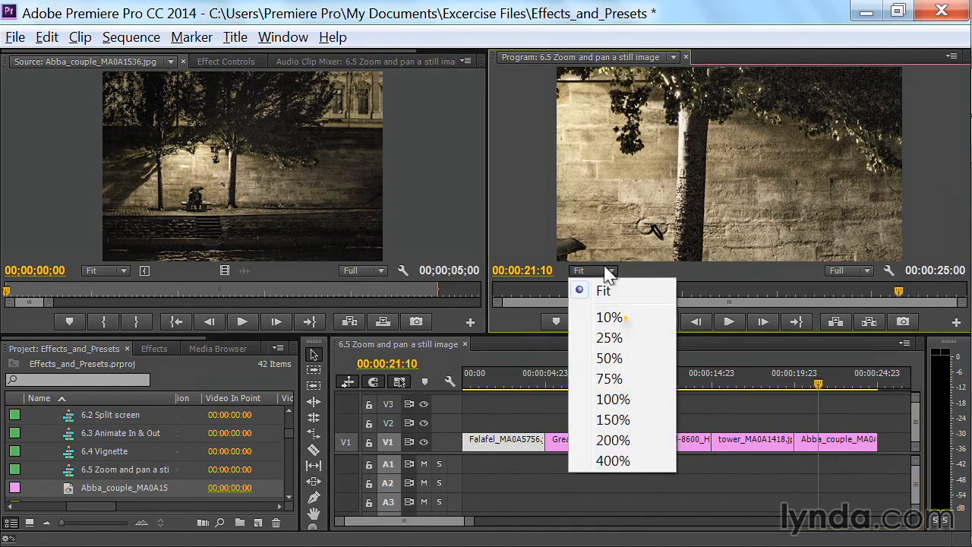
click(613, 319)
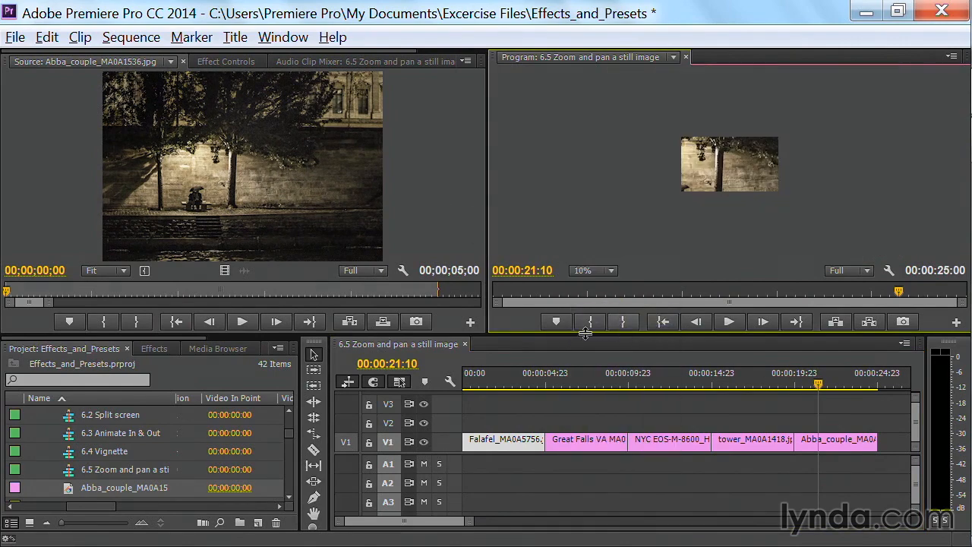
double_click(836, 445)
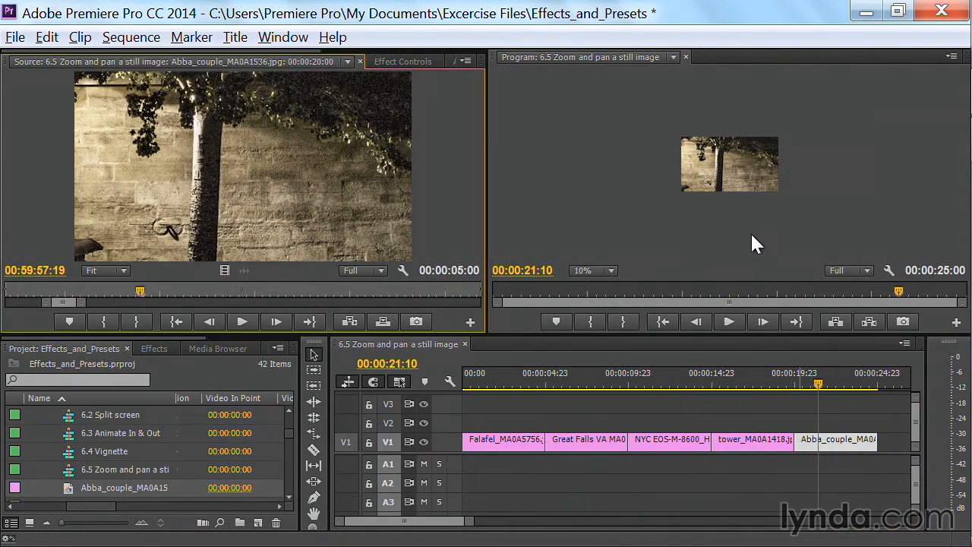
click(737, 164)
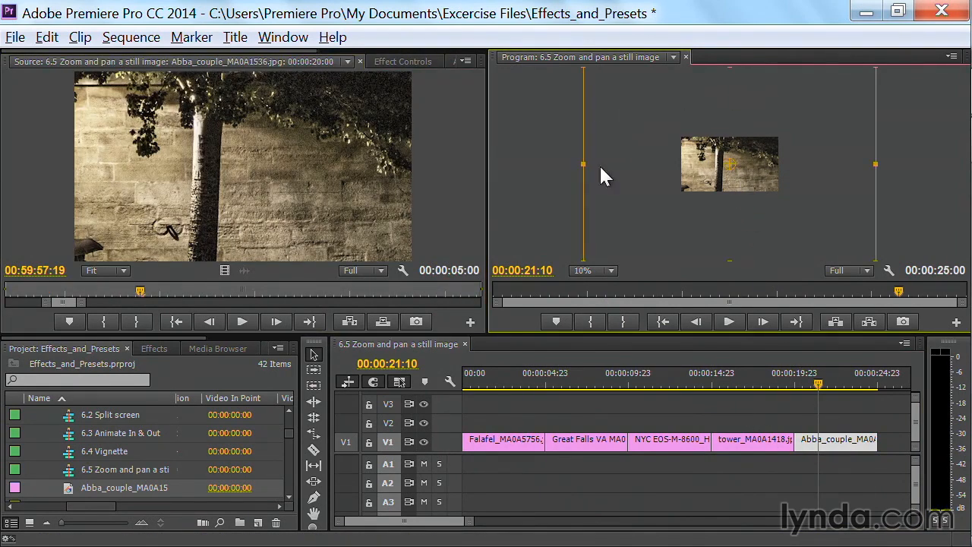
Inspect the image bounds of the tower, NYC and Great Falls clips against the sequence frame
click(743, 370)
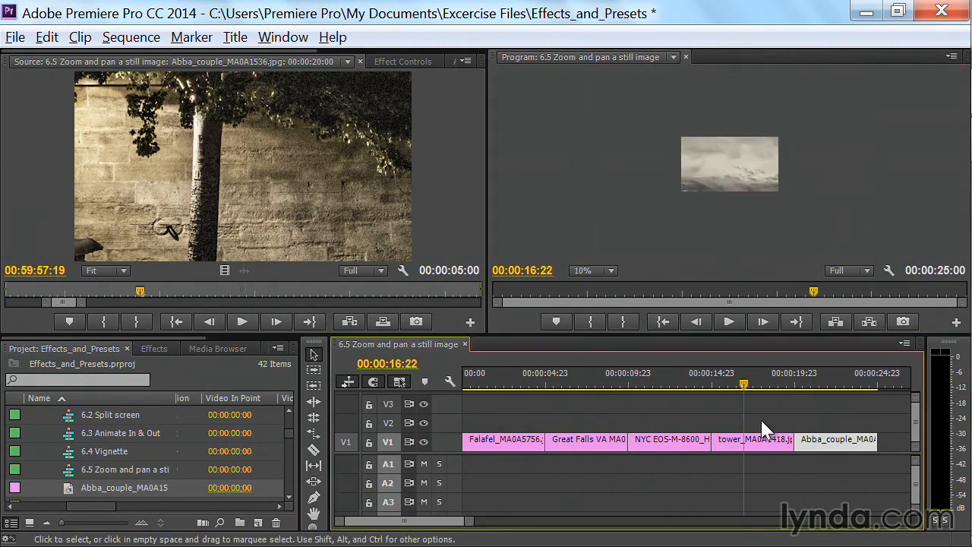
click(760, 436)
click(724, 162)
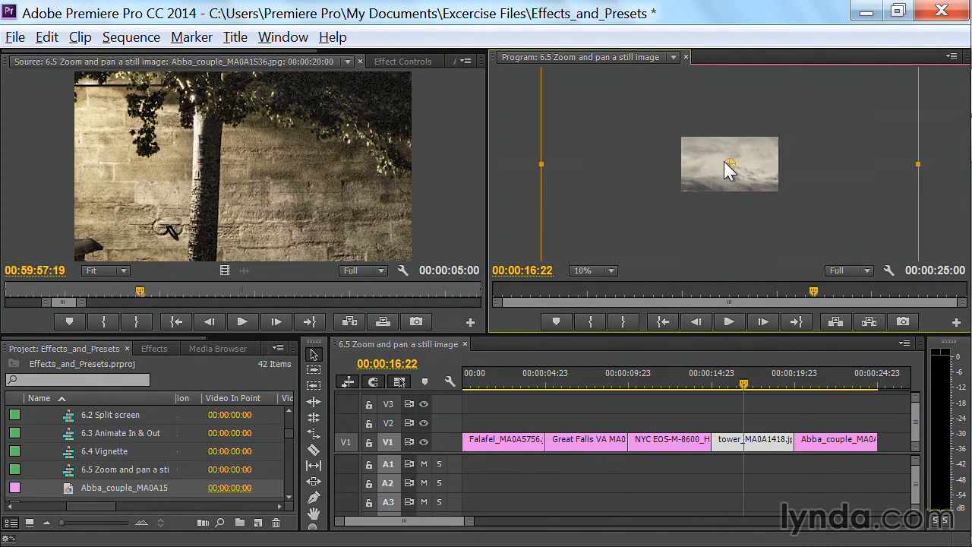
click(673, 439)
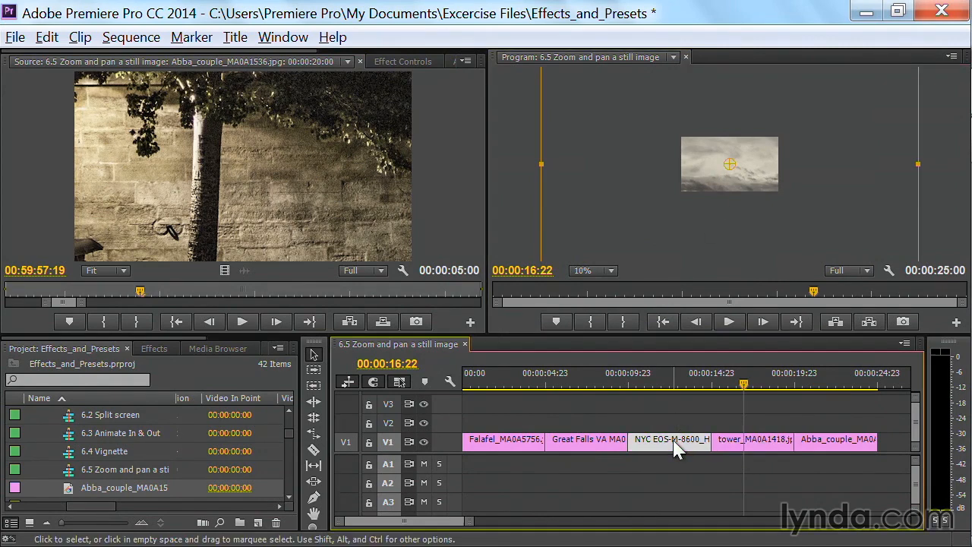
click(669, 372)
click(731, 157)
click(575, 378)
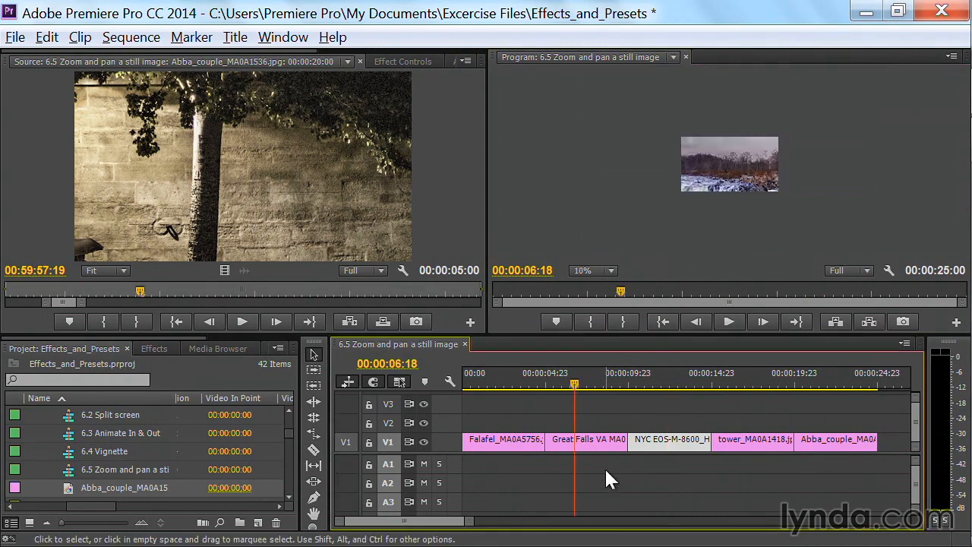
click(604, 444)
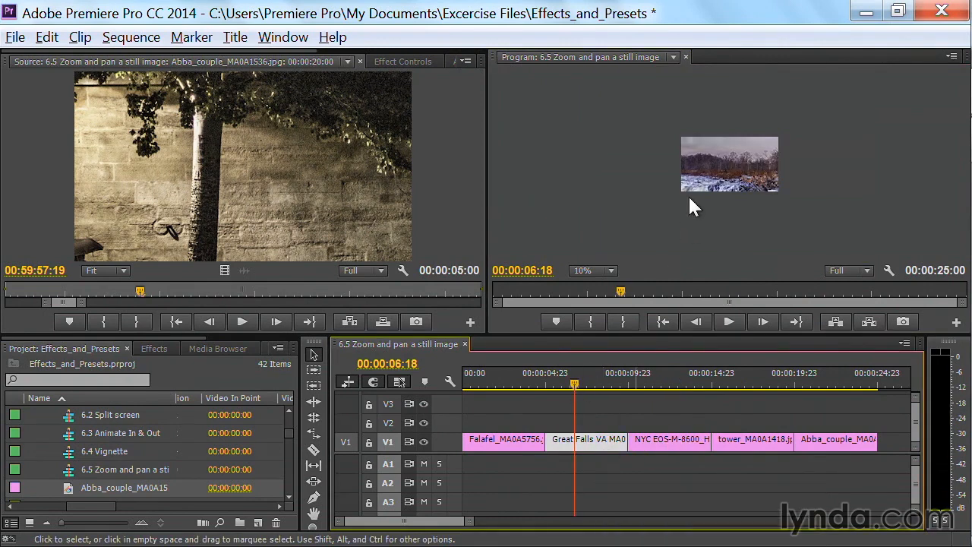
click(728, 176)
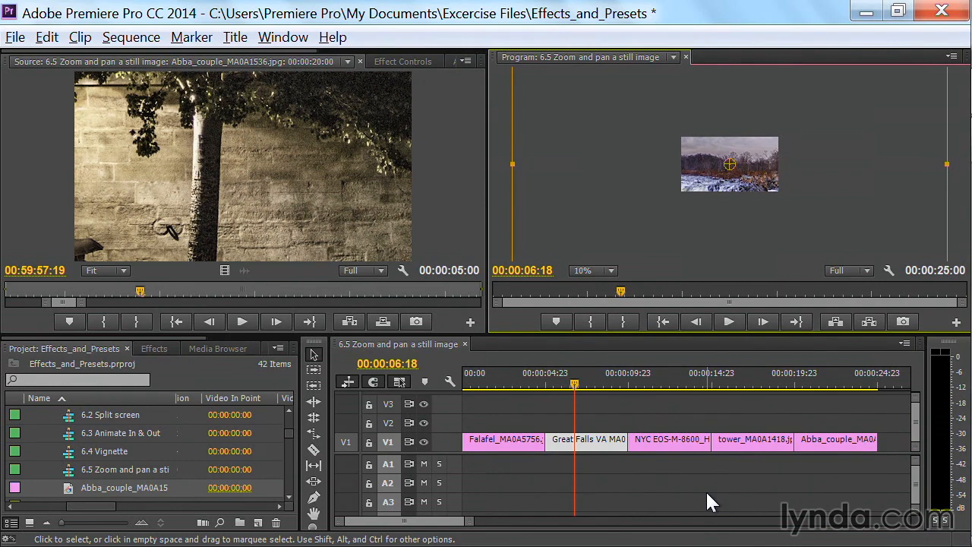
drag(465, 408, 876, 493)
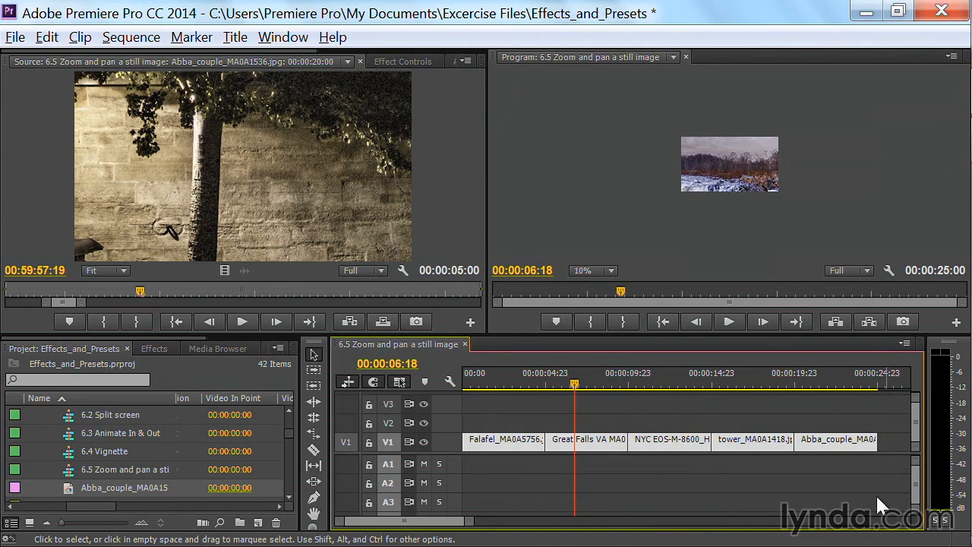
right_click(827, 451)
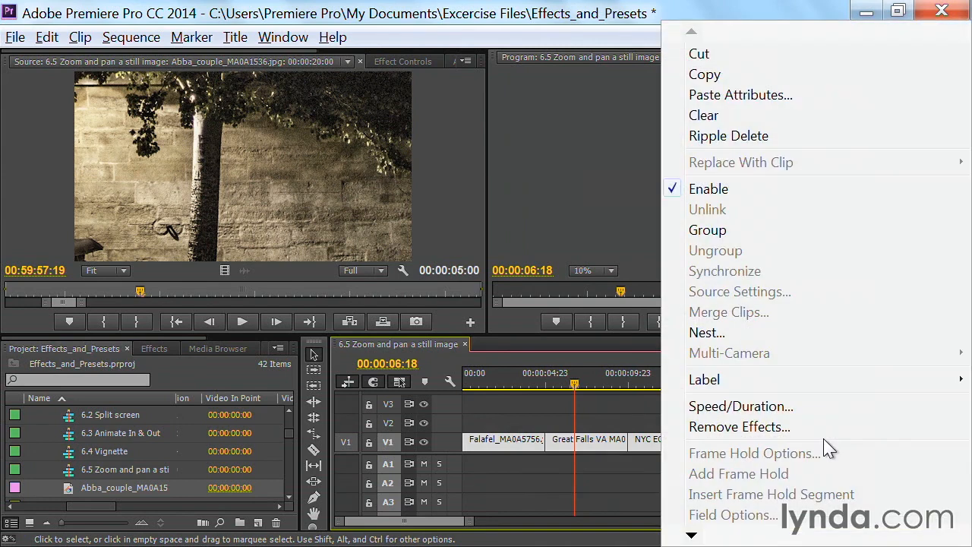
mouse_move(691, 534)
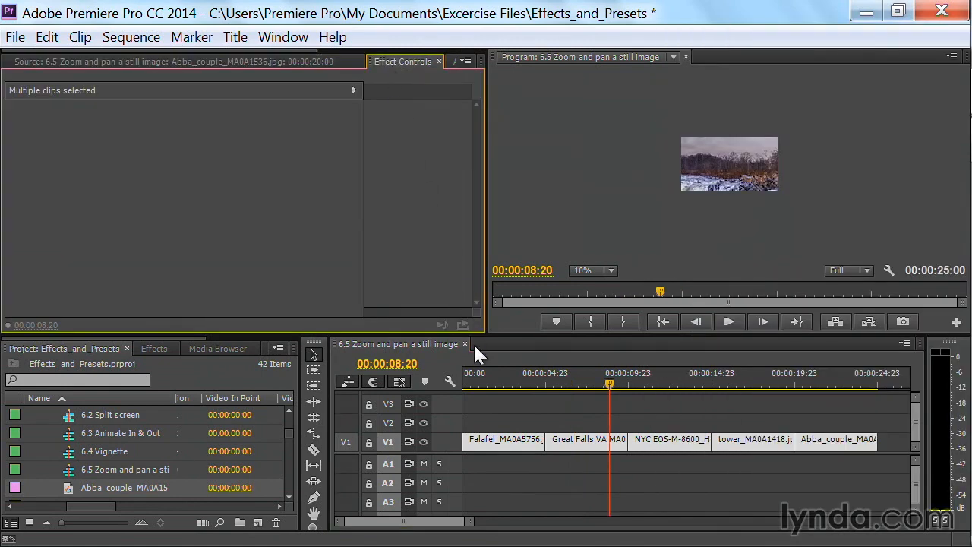
Park the playhead over the Falafel clip, select only that clip and expand its Motion properties
click(506, 379)
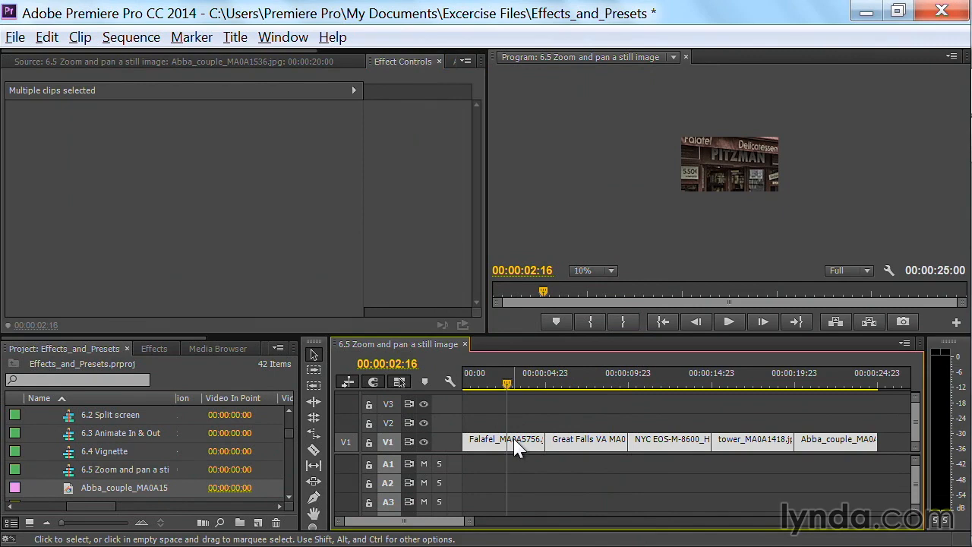
click(489, 403)
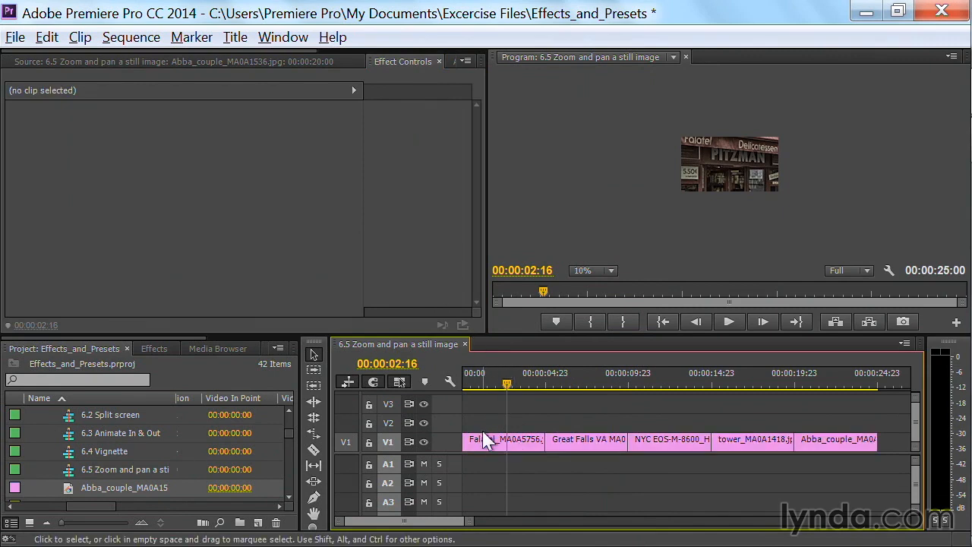
click(490, 439)
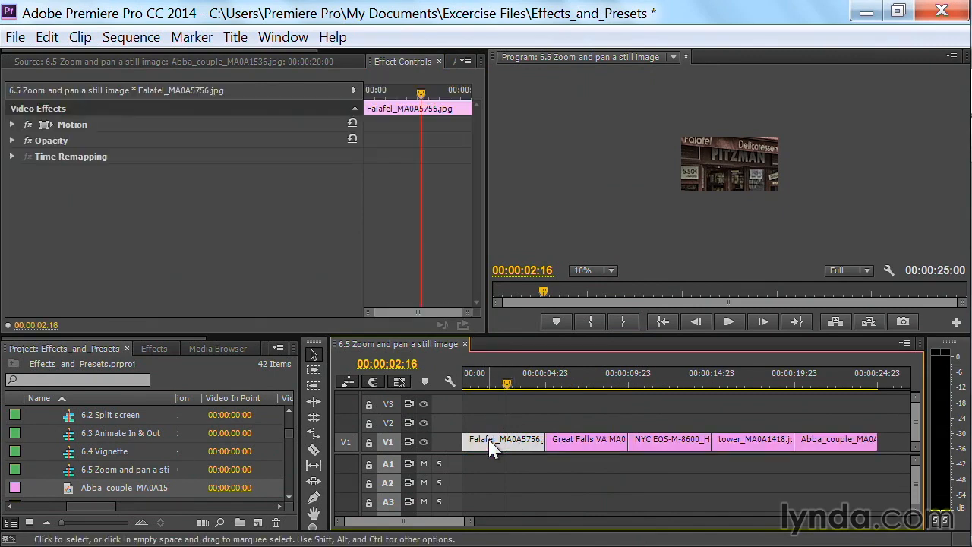
click(11, 124)
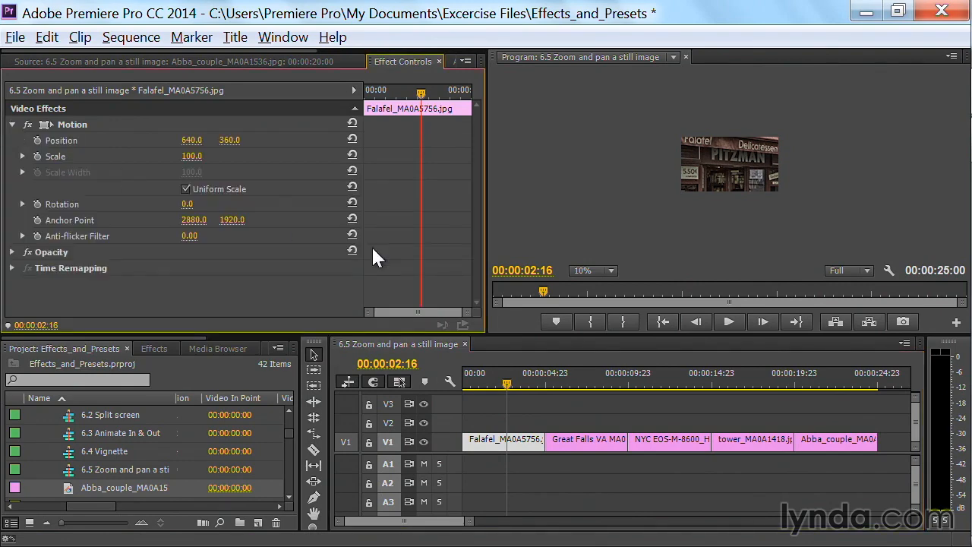
Try Set to Frame Size on the Falafel clip, then undo it
right_click(489, 446)
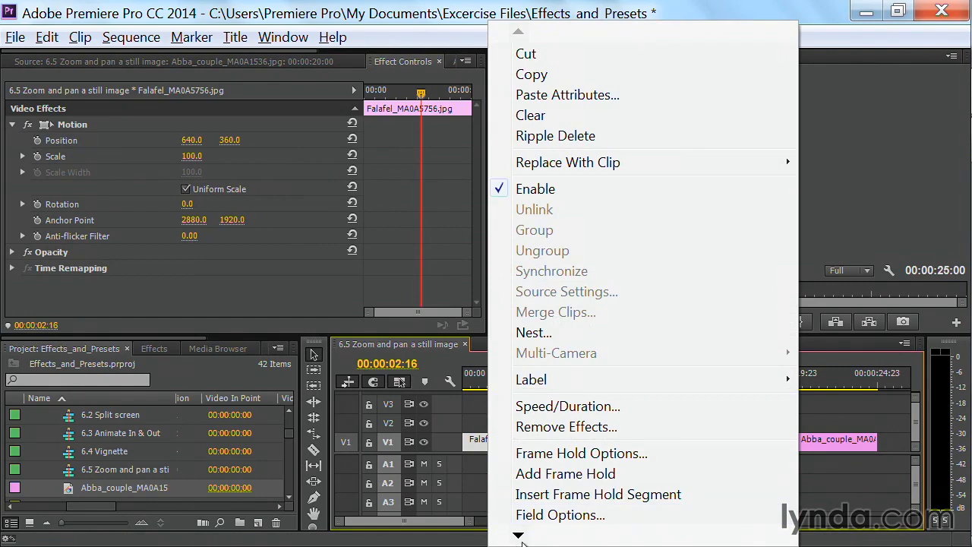
mouse_move(523, 539)
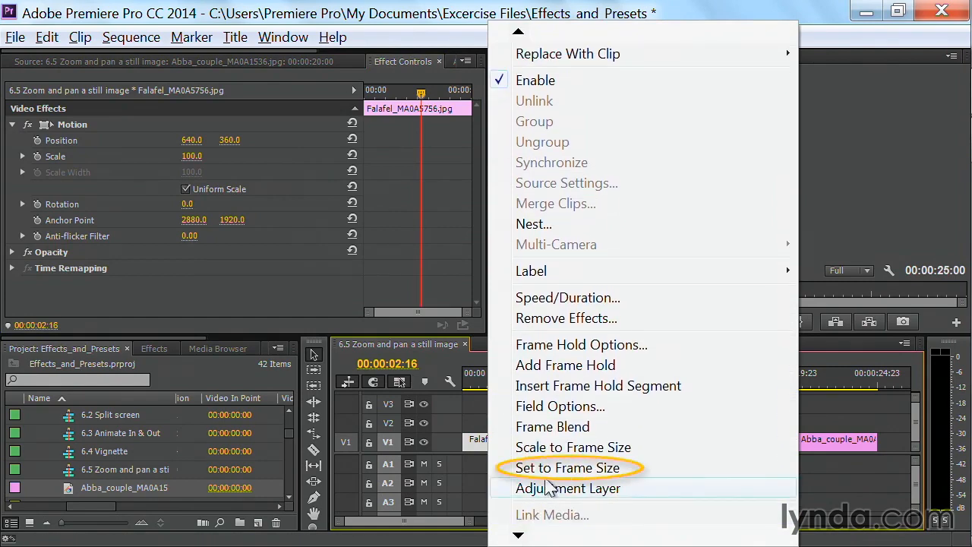
click(546, 467)
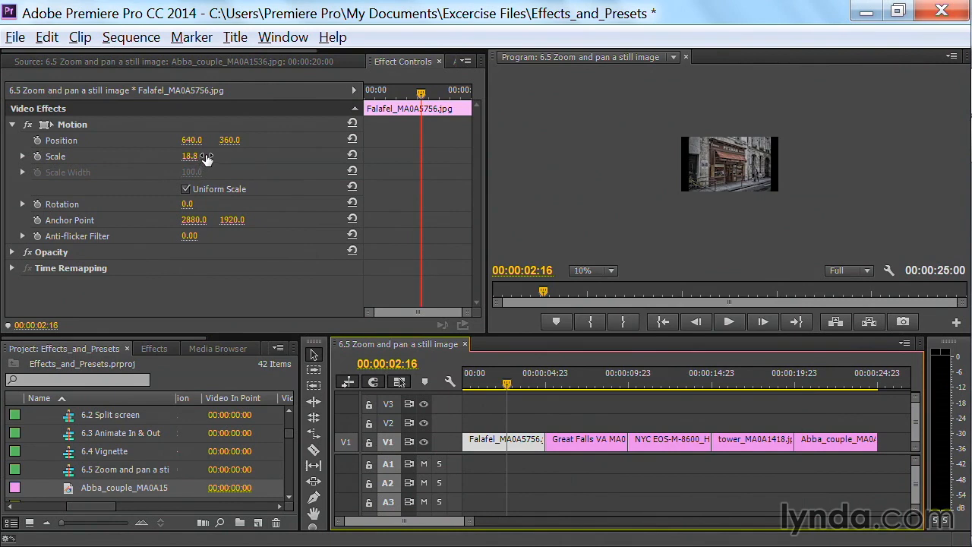
key(ctrl+z)
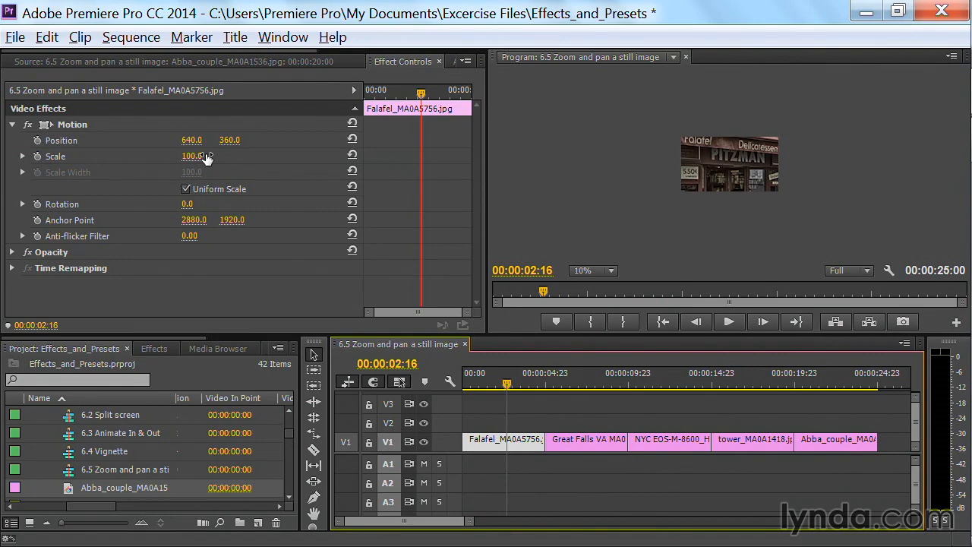
Apply Scale to Frame Size to the Falafel clip and set the program monitor zoom to Fit
right_click(489, 444)
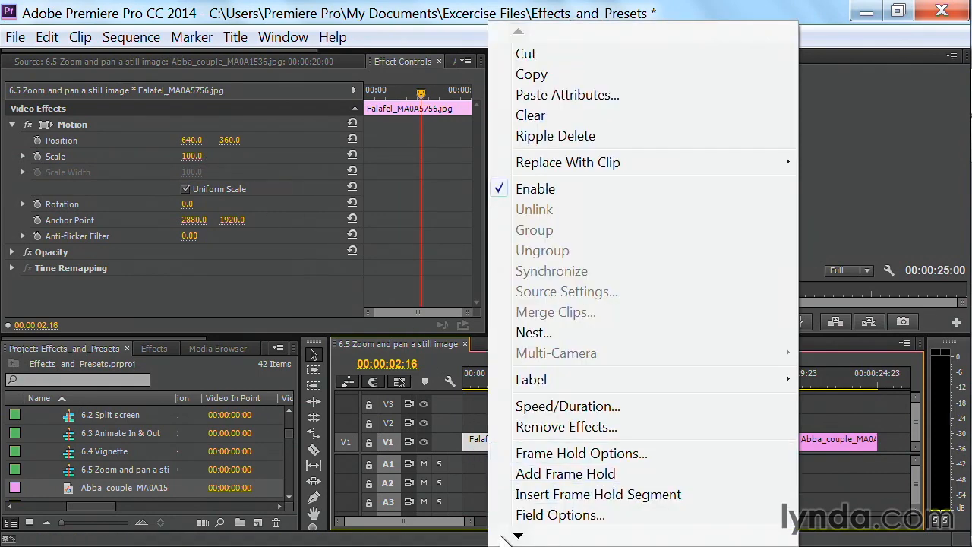
mouse_move(520, 537)
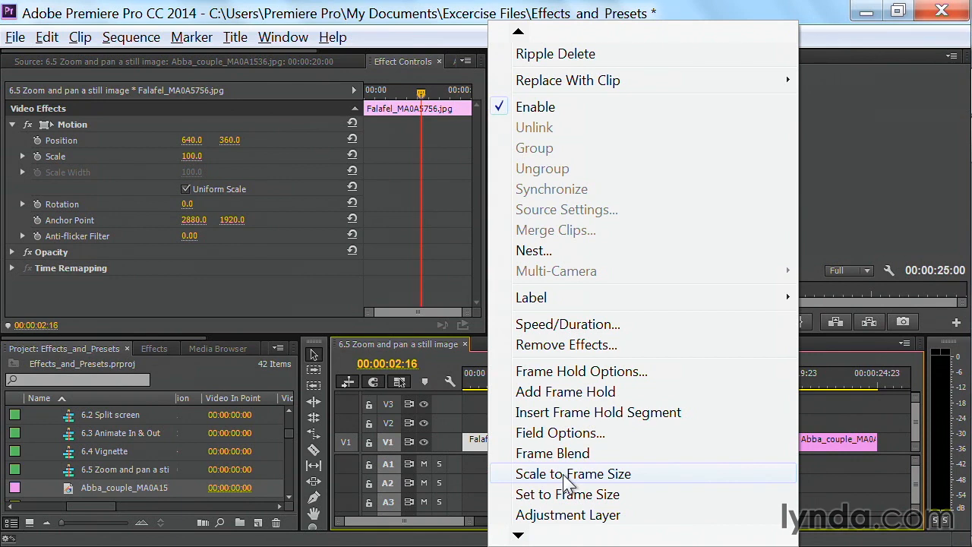
click(564, 474)
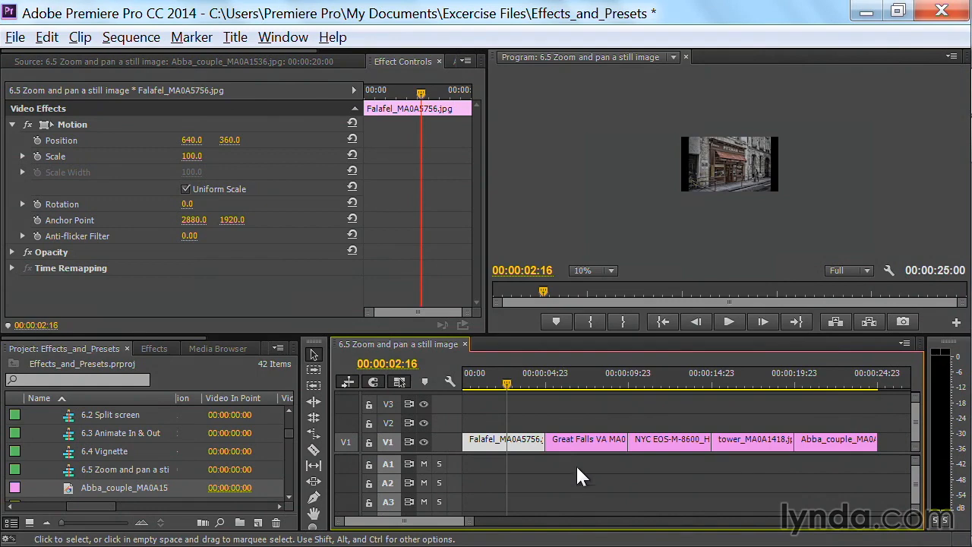
click(610, 270)
click(605, 281)
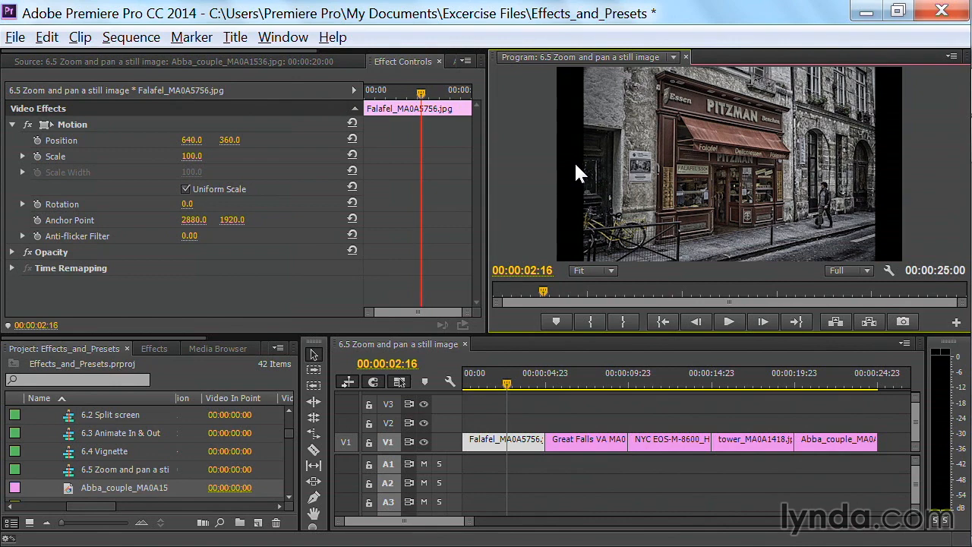
Apply Scale to Frame Size to the Great Falls, NYC, tower and Abba_couple clips together
click(591, 384)
drag(578, 414, 821, 466)
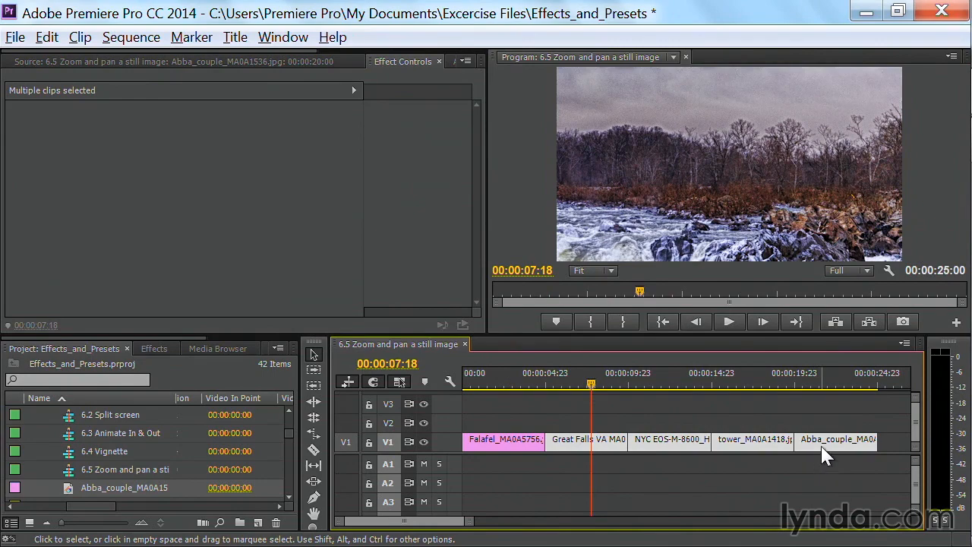
right_click(822, 448)
mouse_move(694, 534)
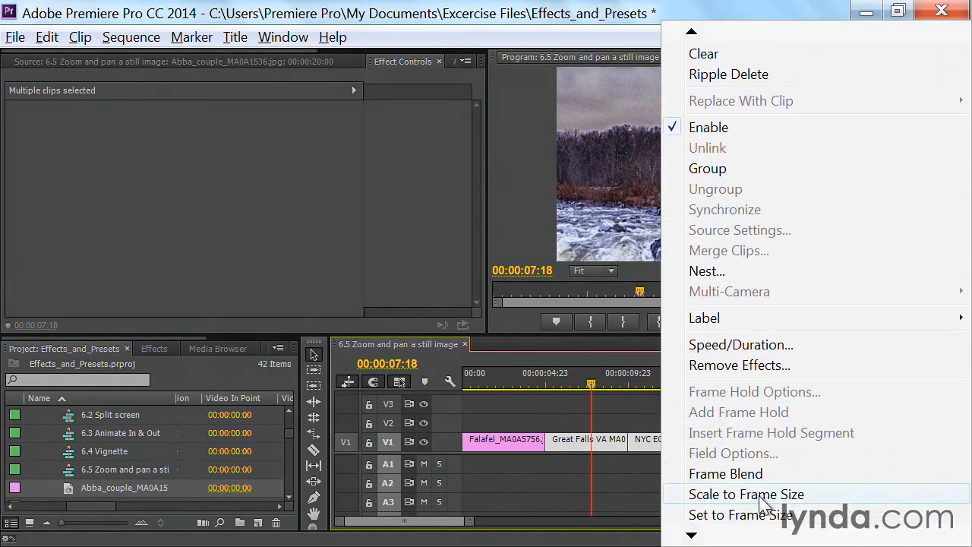
click(759, 494)
Scrub through the sequence to review the scaled stills, ending on the Falafel clip
click(632, 382)
drag(632, 380, 863, 404)
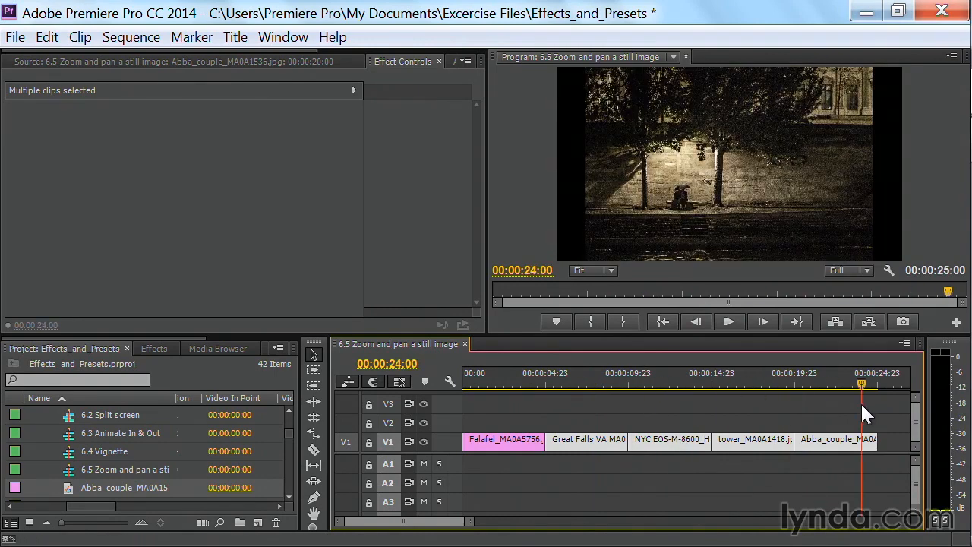
drag(863, 405, 498, 397)
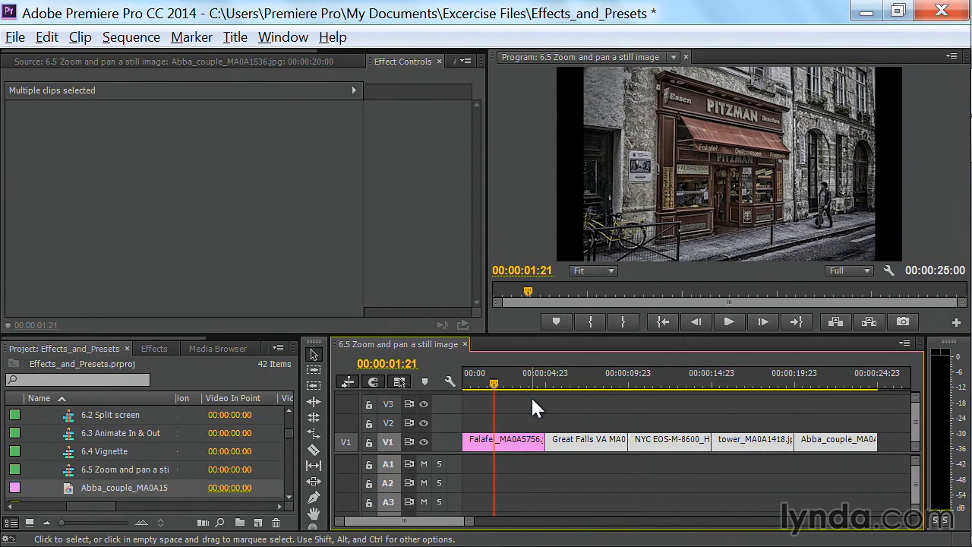
Select the Falafel clip, move the playhead to 00:00:00:21 and set the clip's Scale to 120
click(490, 445)
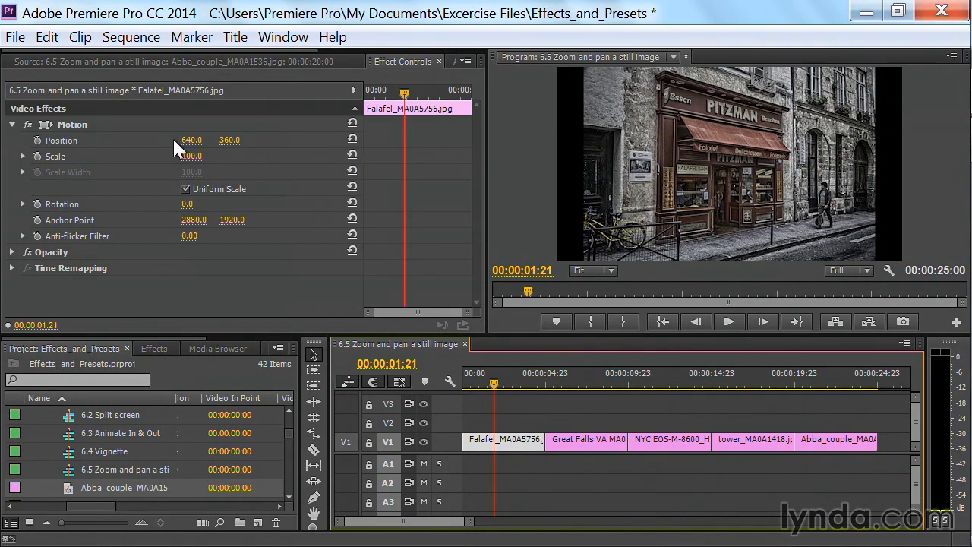
drag(192, 156, 192, 156)
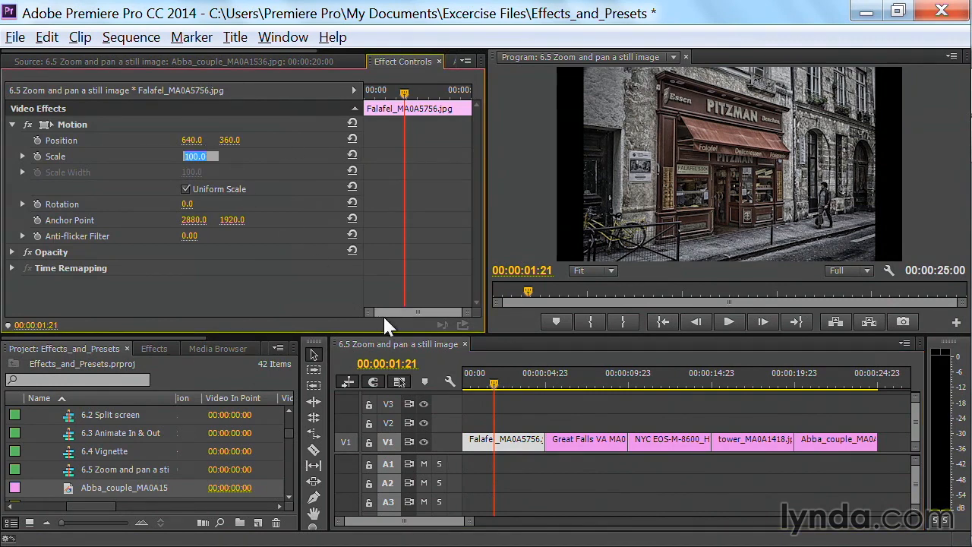
click(495, 384)
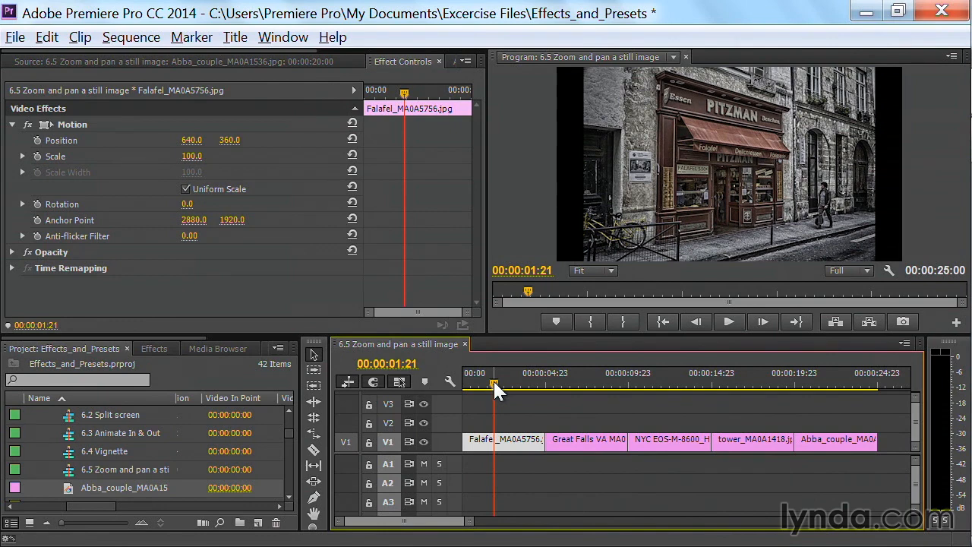
drag(495, 383, 478, 383)
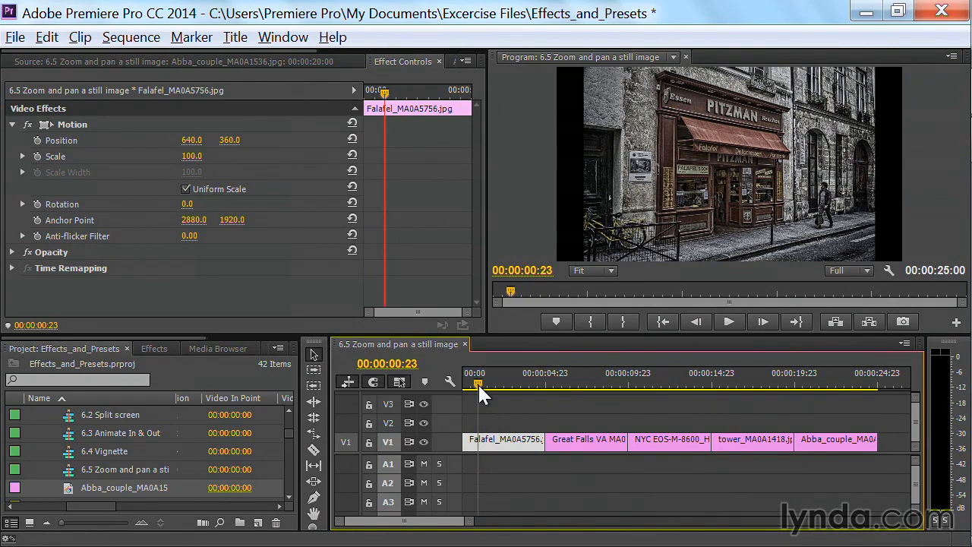
drag(478, 382, 477, 383)
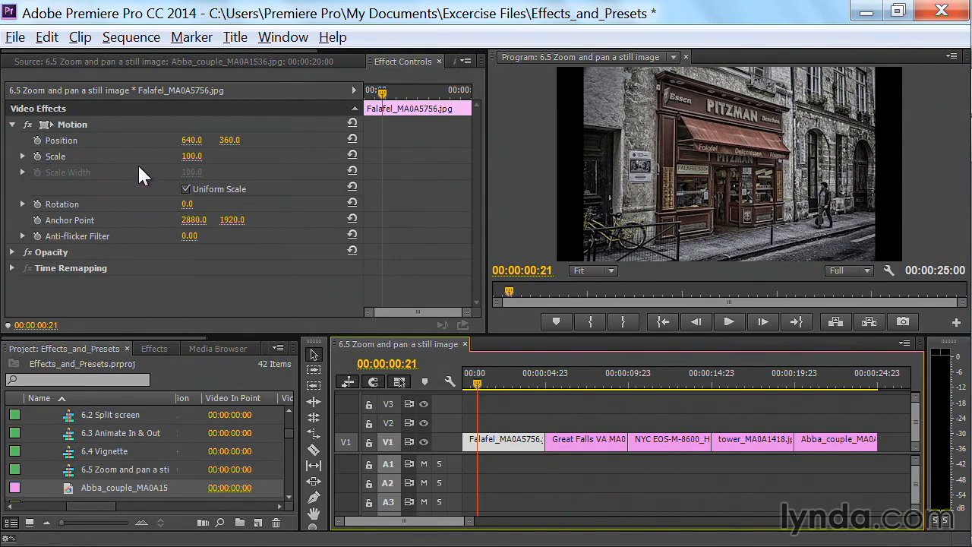
drag(192, 162, 203, 162)
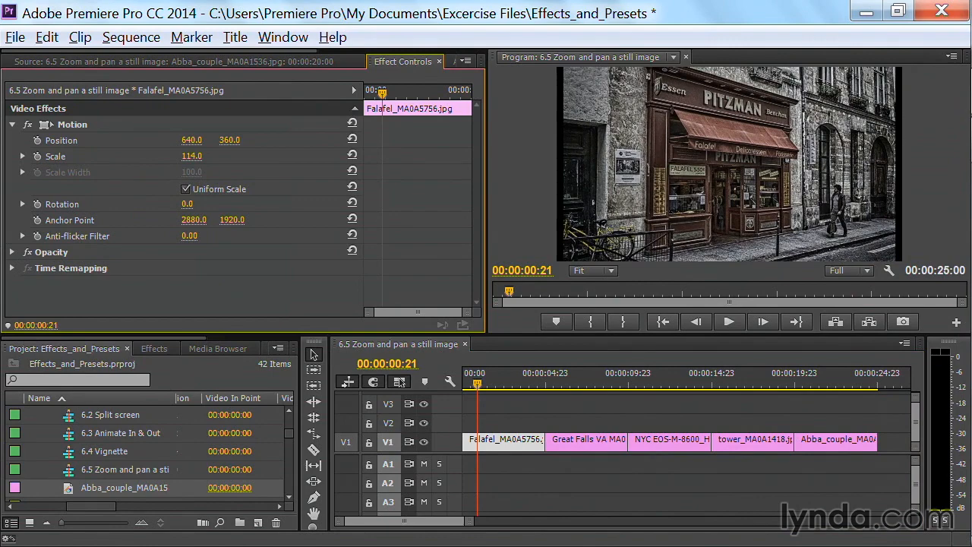
drag(191, 156, 201, 156)
click(200, 156)
text(1)
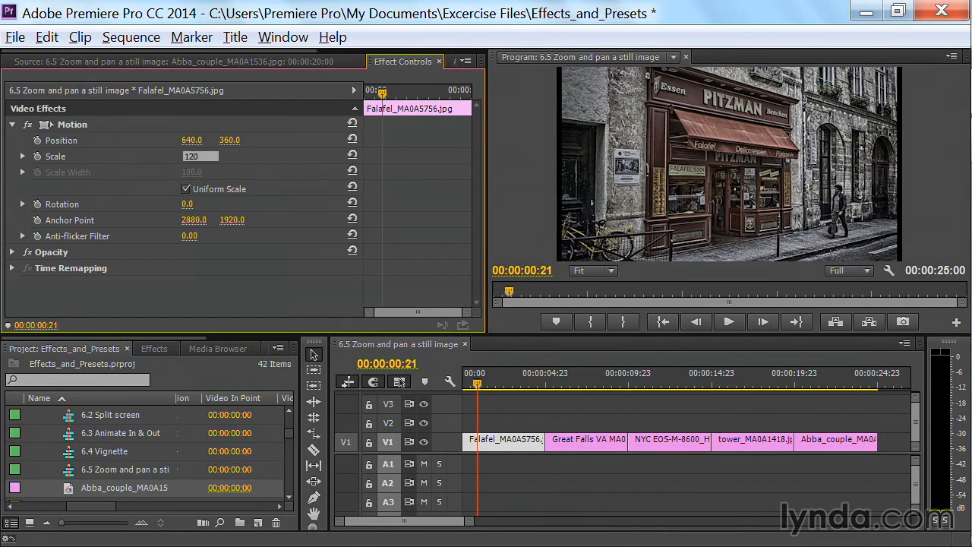
text(20)
key(Return)
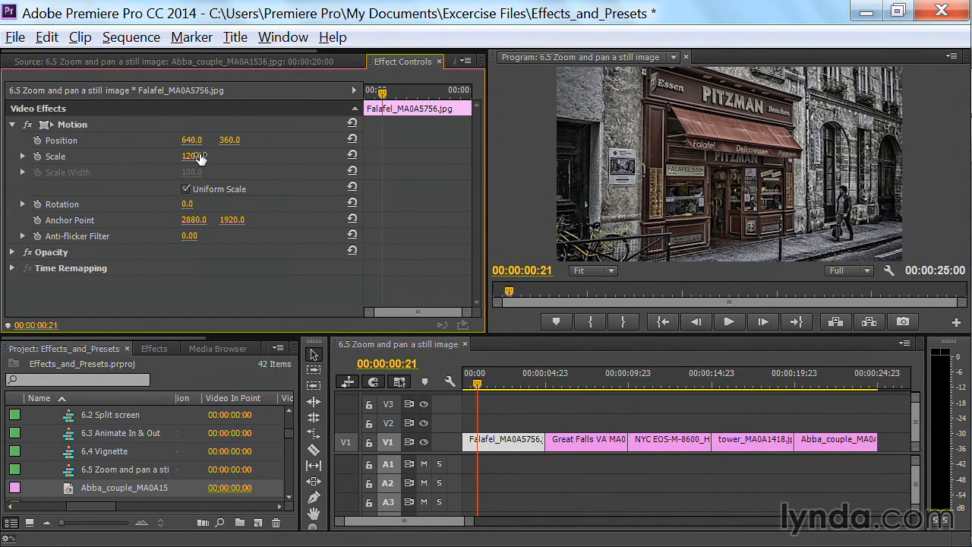
Turn on Scale and Position keyframing for the Falafel clip at 00:00:00:21, and set Scale to 140 at 00:00:03:05
click(36, 156)
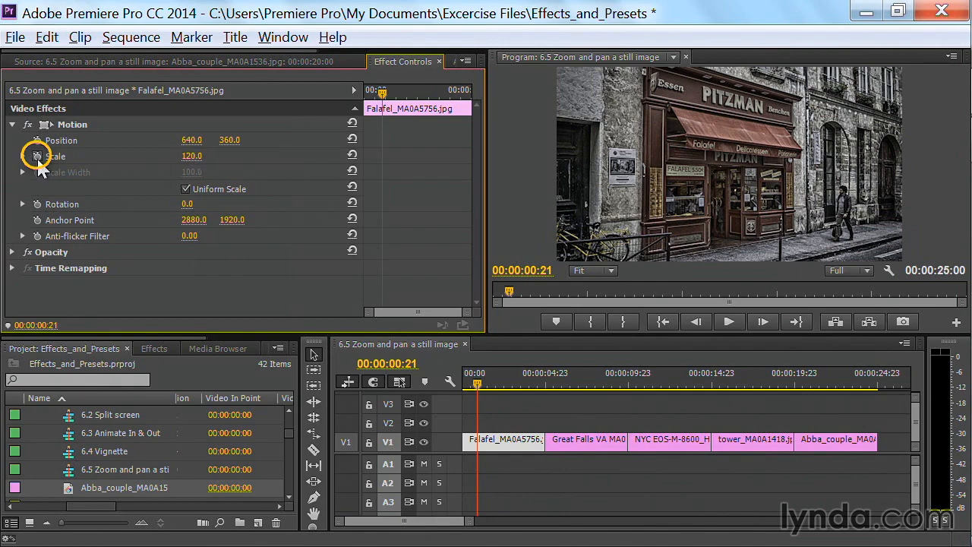
click(37, 141)
click(515, 380)
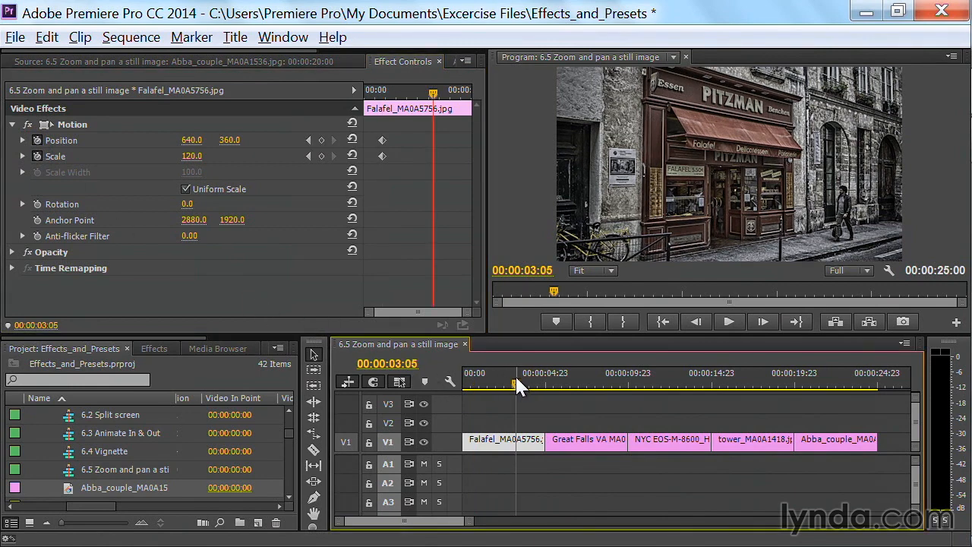
click(195, 168)
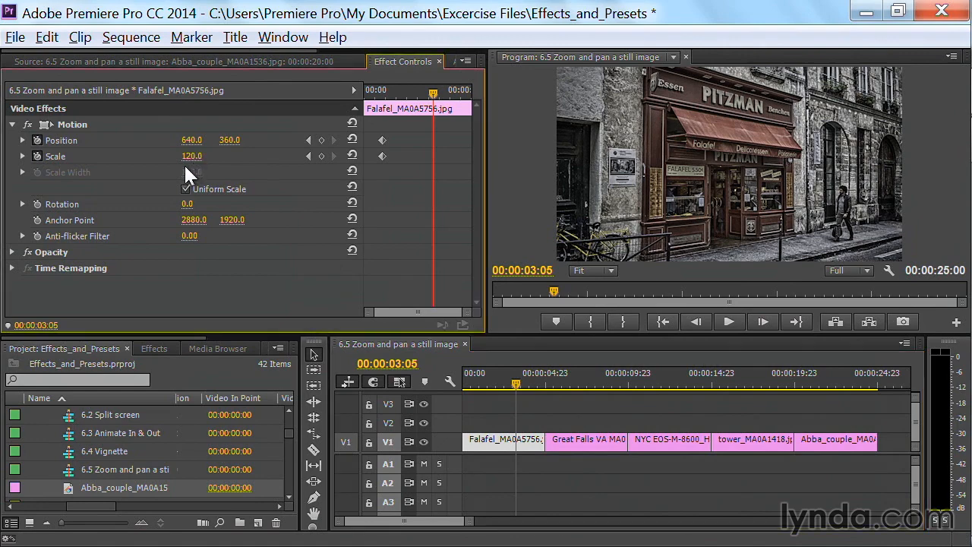
mouse_move(192, 156)
mouse_down()
mouse_move(217, 156)
mouse_move(206, 156)
mouse_up()
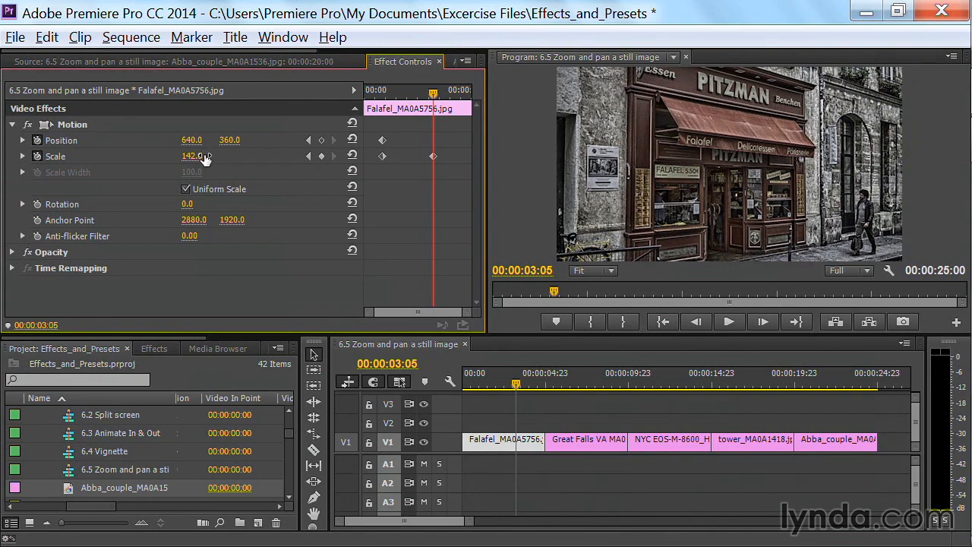
click(201, 155)
text(1)
key(Return)
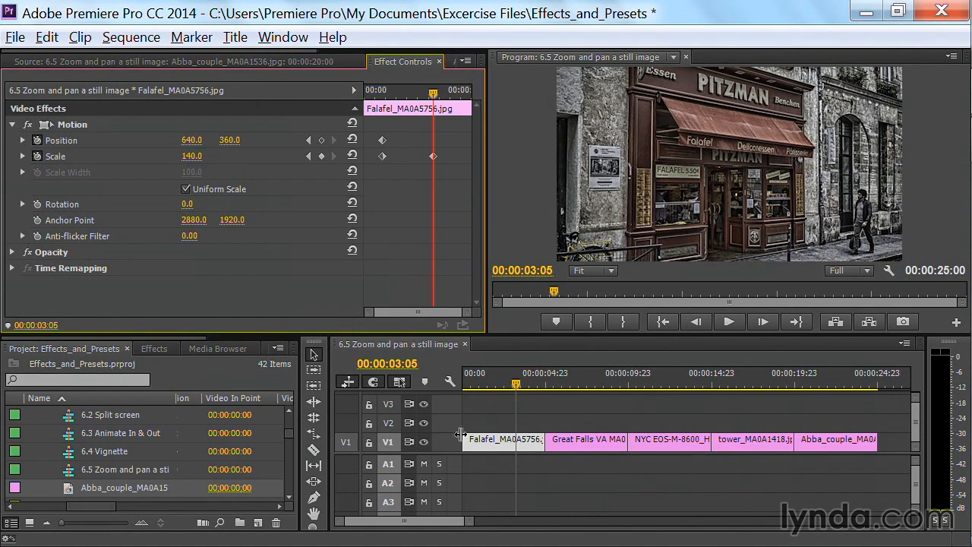
Play the Falafel clip from near its start to preview the zoom, and compare it with the Great Falls clip
click(470, 386)
key(space)
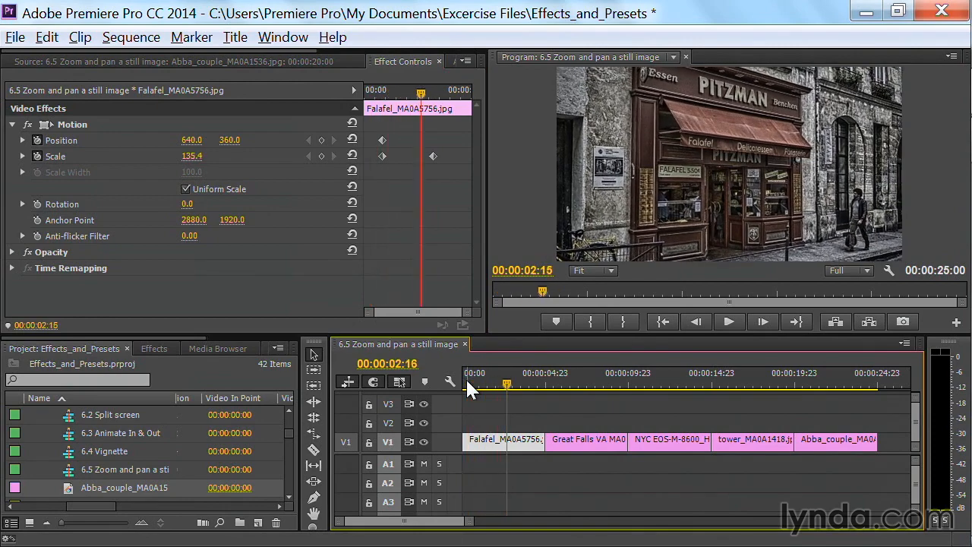
key(space)
click(583, 382)
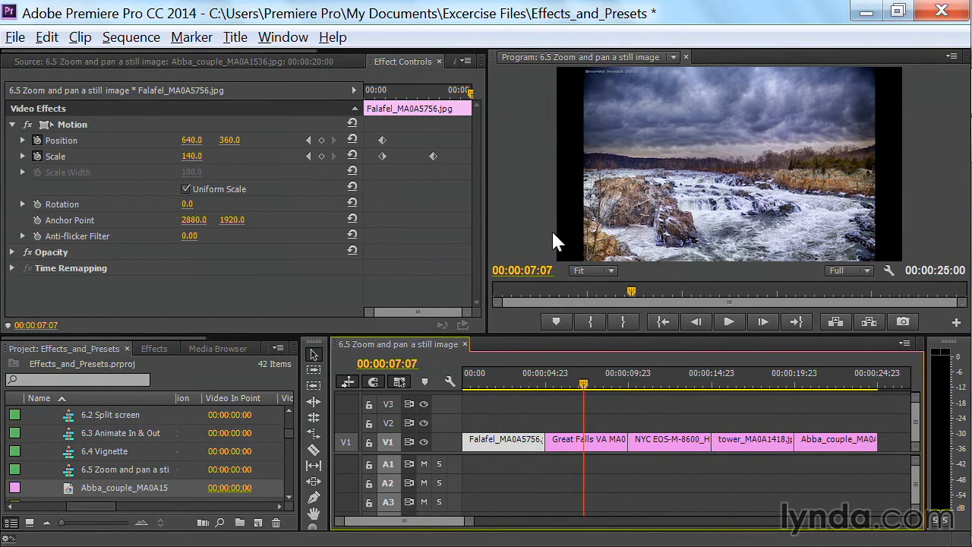
drag(487, 377, 487, 379)
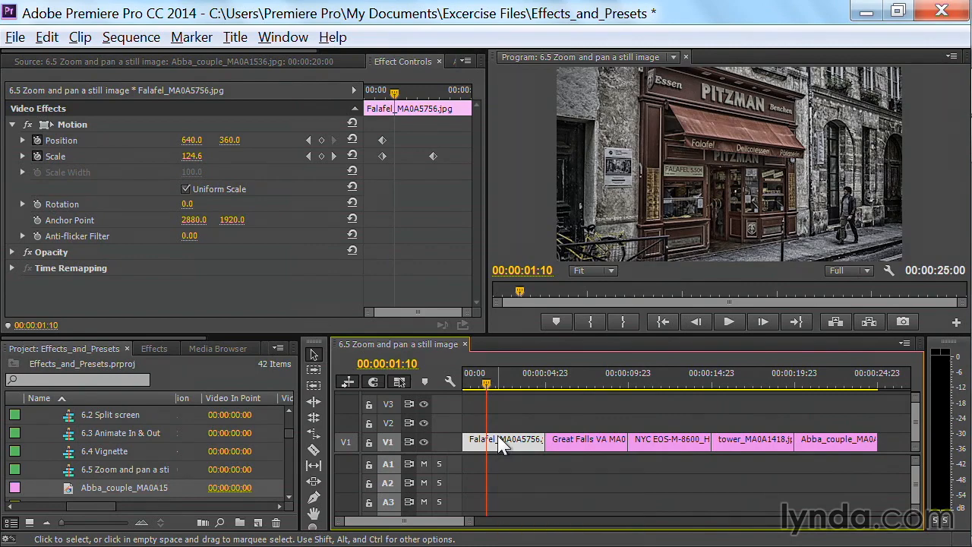
Copy the Falafel clip, paste its Motion and Opacity attributes onto the Great Falls clip with Scale Attribute Times, and preview the zoom
right_click(499, 442)
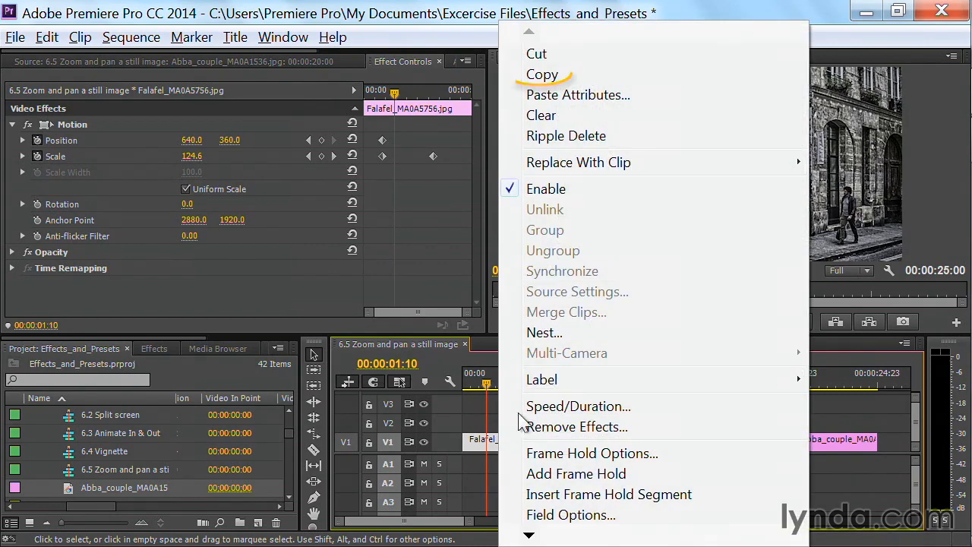
click(549, 75)
click(574, 376)
click(592, 444)
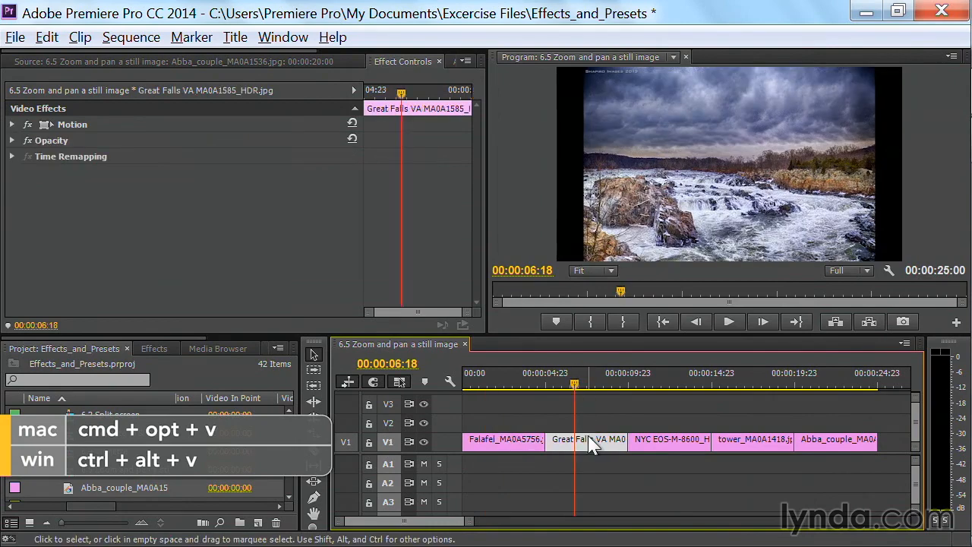
right_click(593, 445)
click(630, 94)
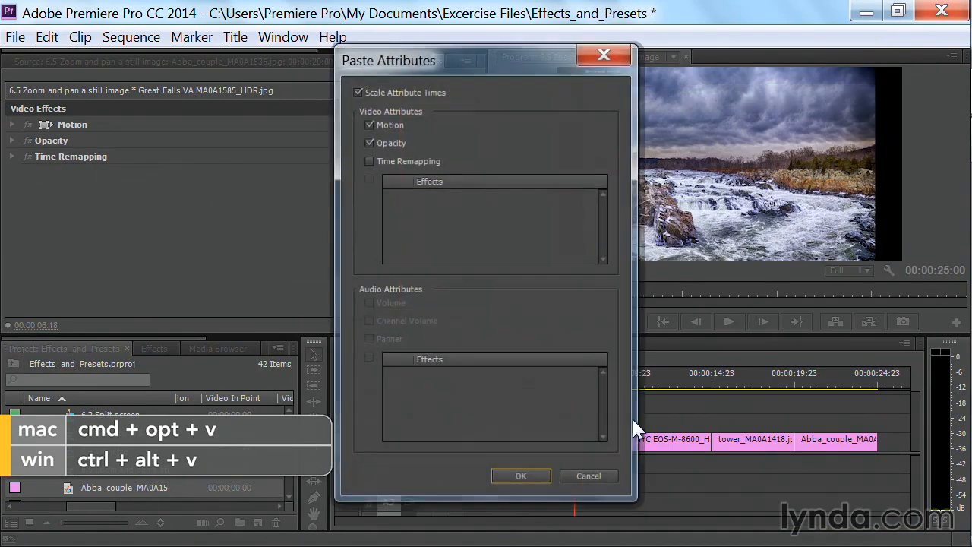
click(539, 472)
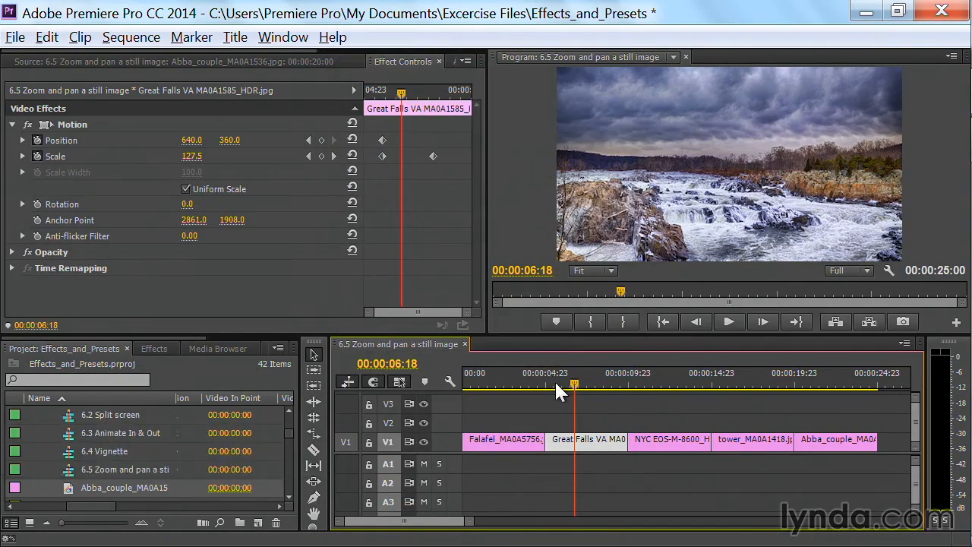
click(558, 384)
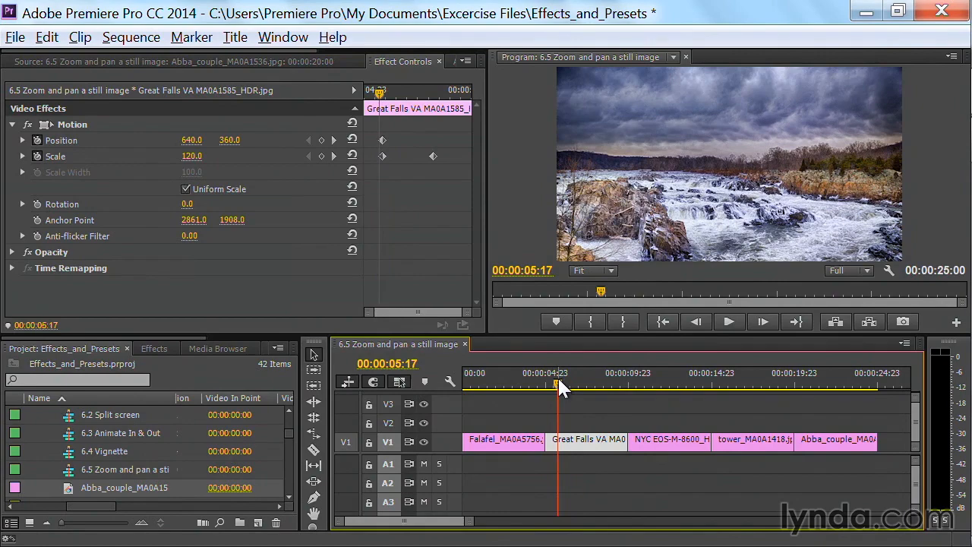
key(space)
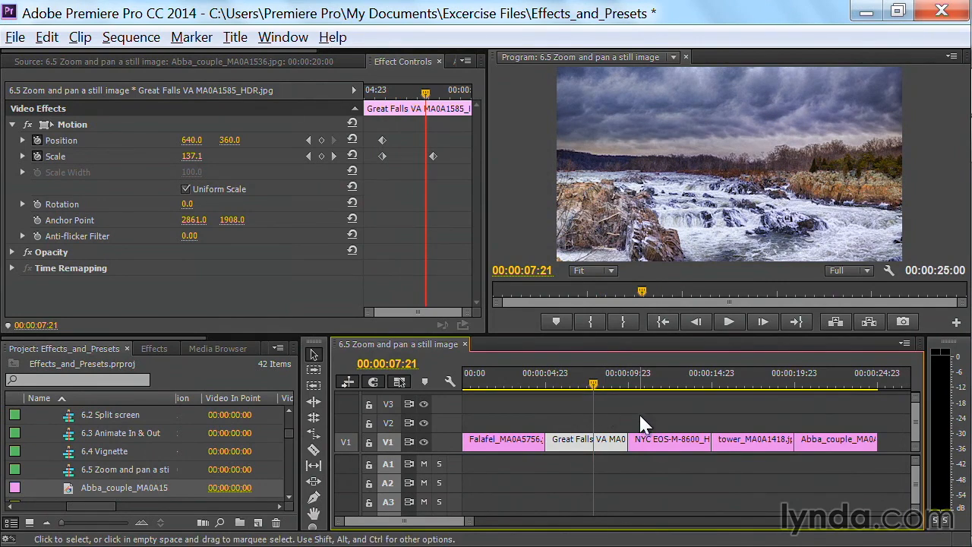
Select the NYC clip at 00:00:10:23, show its Motion properties and enlarge its Scale to 155
click(645, 373)
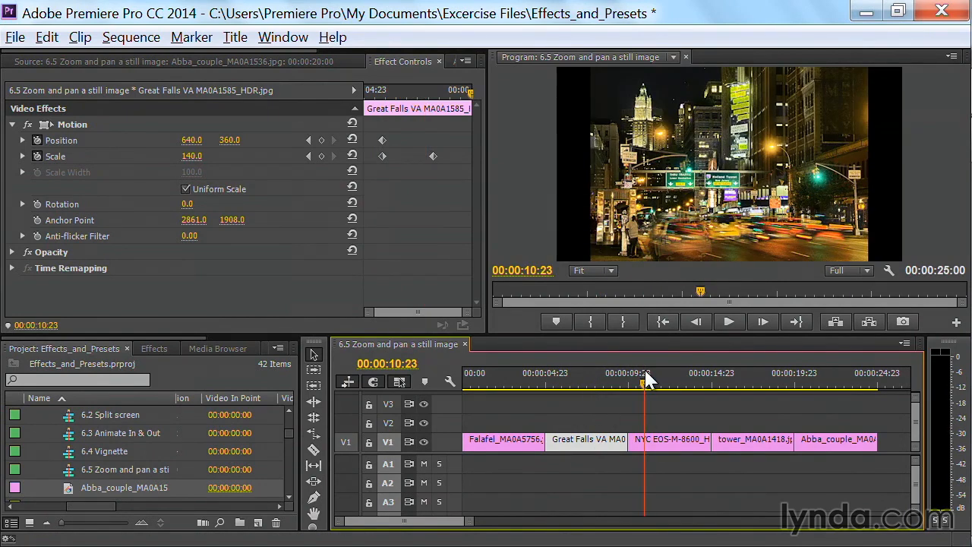
click(669, 441)
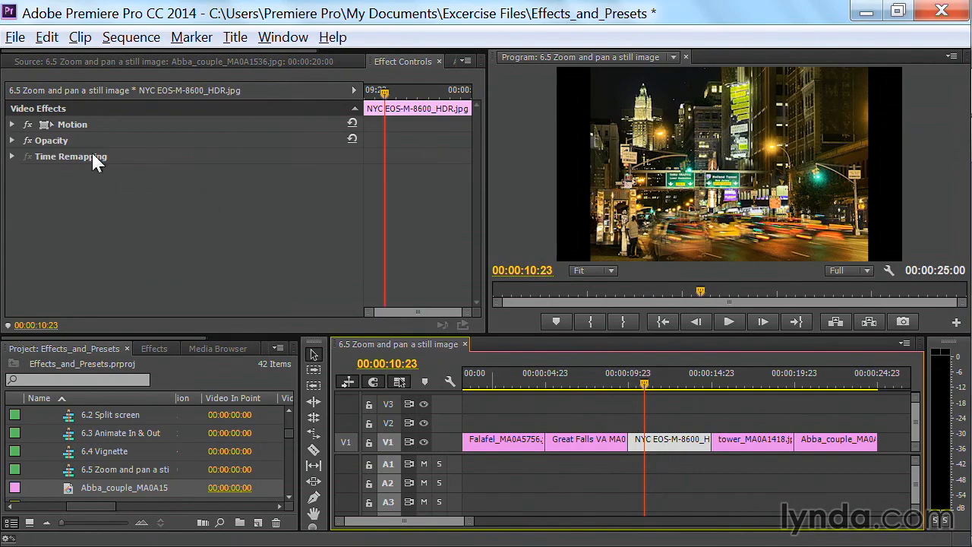
click(15, 125)
click(12, 124)
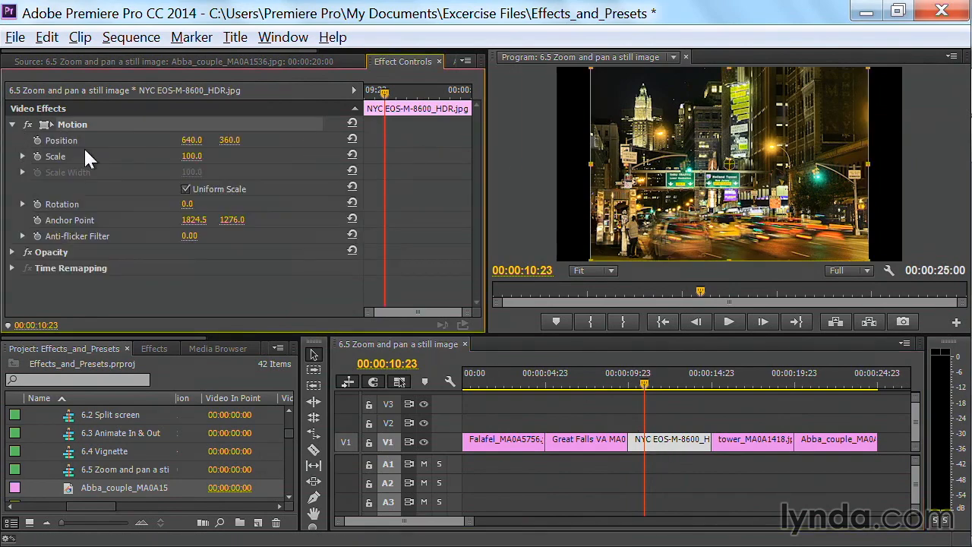
drag(192, 156, 215, 156)
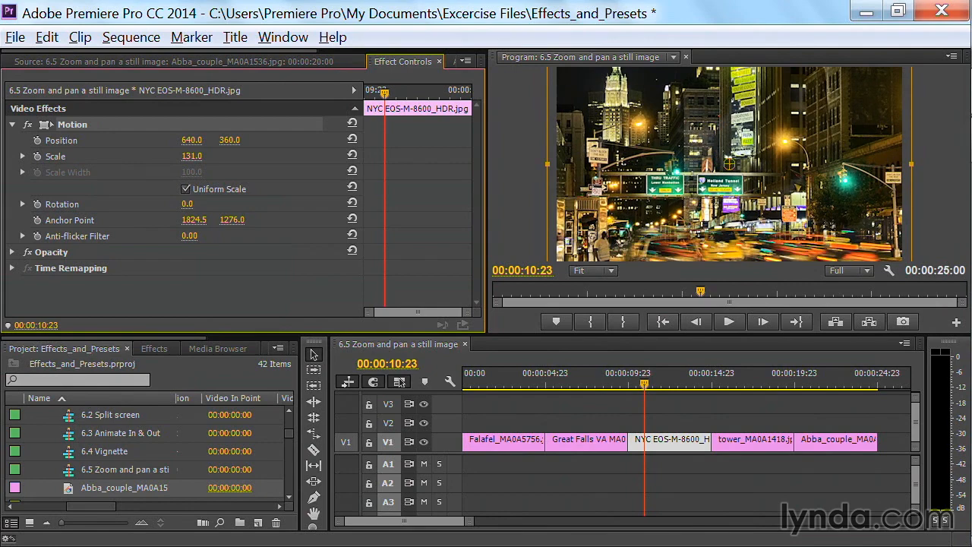
drag(216, 156, 233, 156)
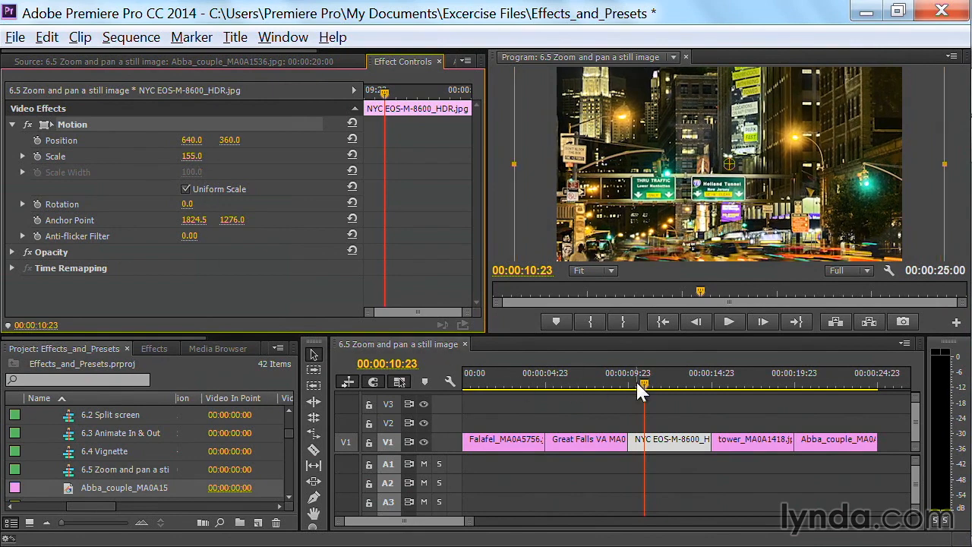
Keyframe a horizontal pan on the NYC clip, with Position X at 758 at 00:00:10:23 and 577 at 00:00:13:10
drag(650, 382, 644, 386)
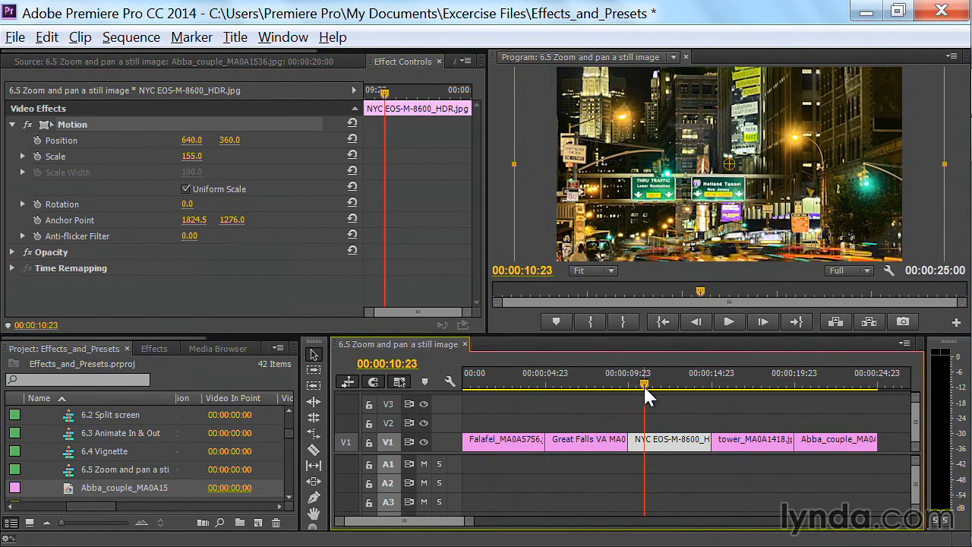
drag(189, 141, 279, 141)
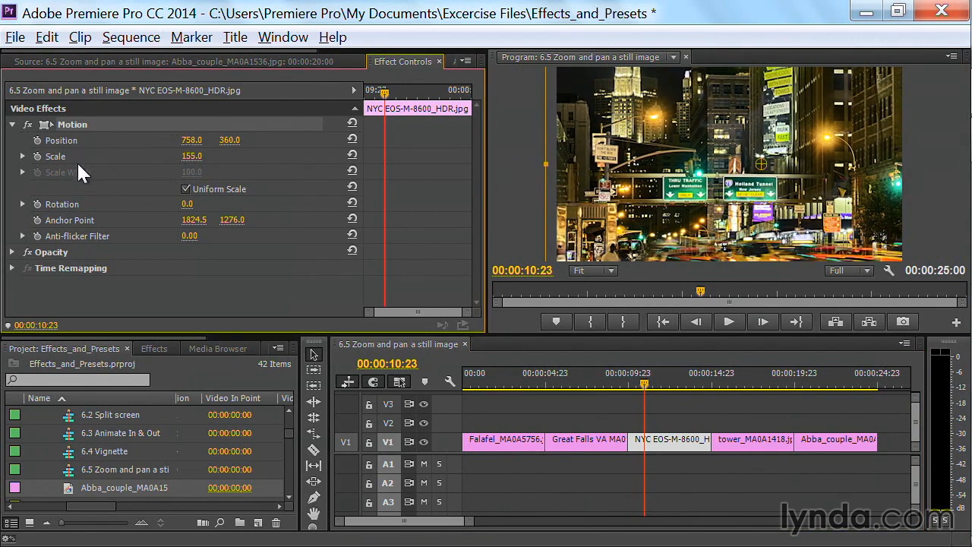
click(37, 141)
click(686, 380)
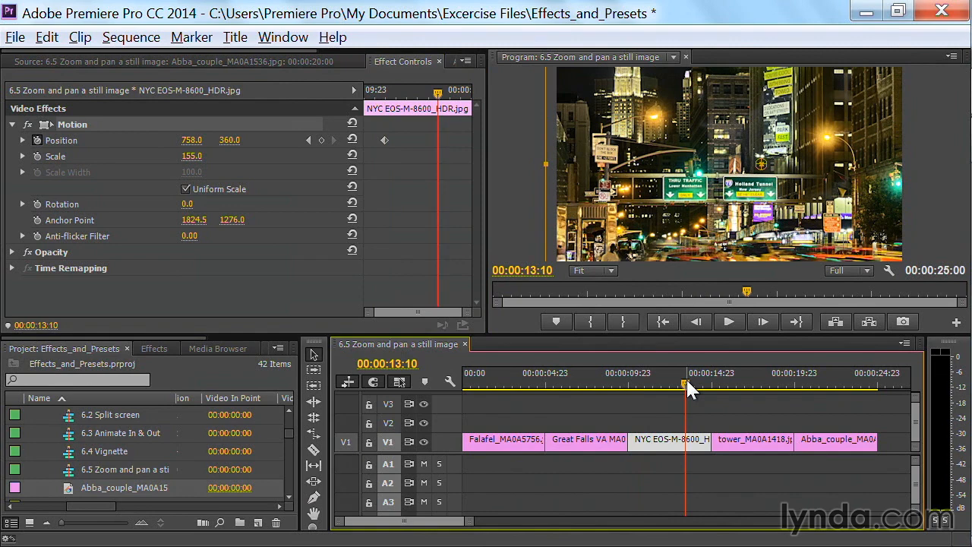
drag(192, 141, 54, 141)
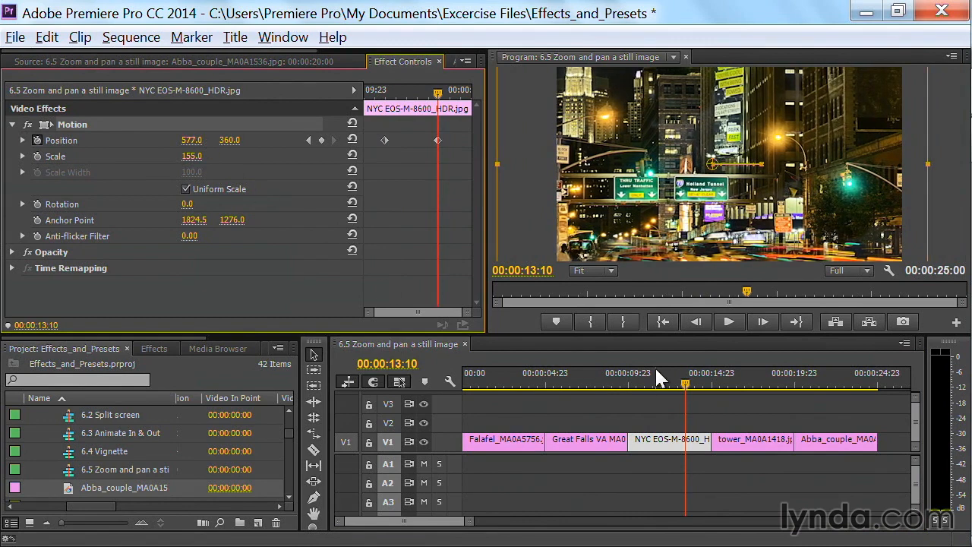
Play the NYC clip from its start to preview the pan
drag(630, 377, 634, 375)
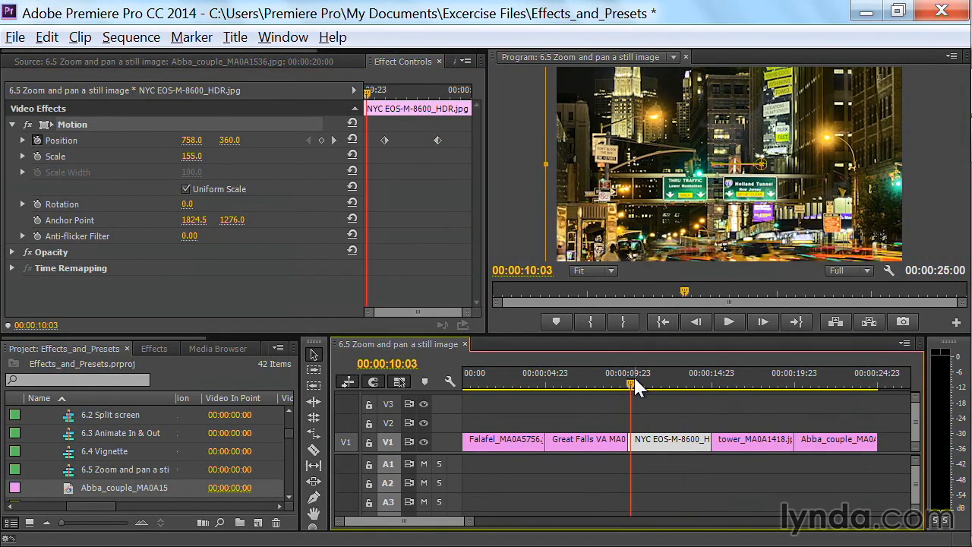
key(space)
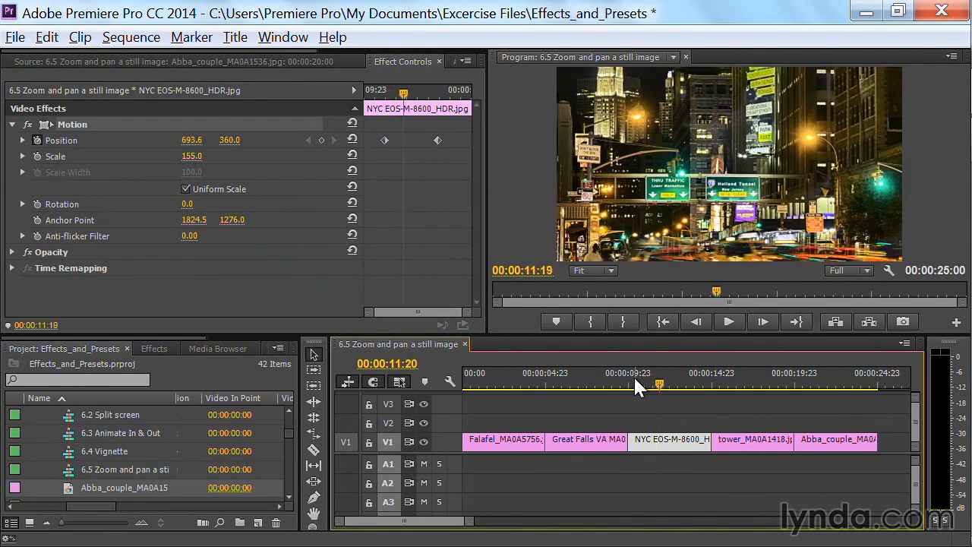
key(space)
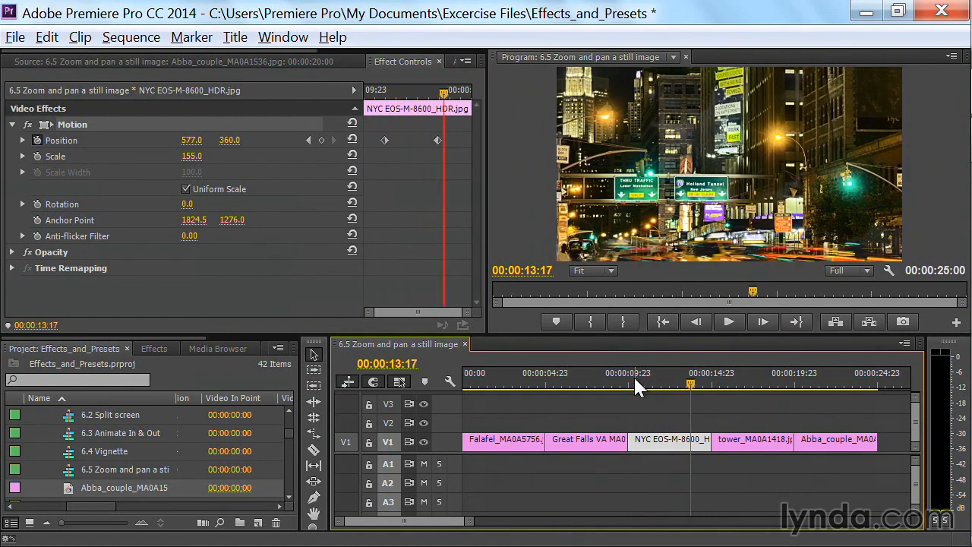
Copy the NYC clip's Motion effect onto the tower clip and play the tower clip to preview the pan
click(733, 377)
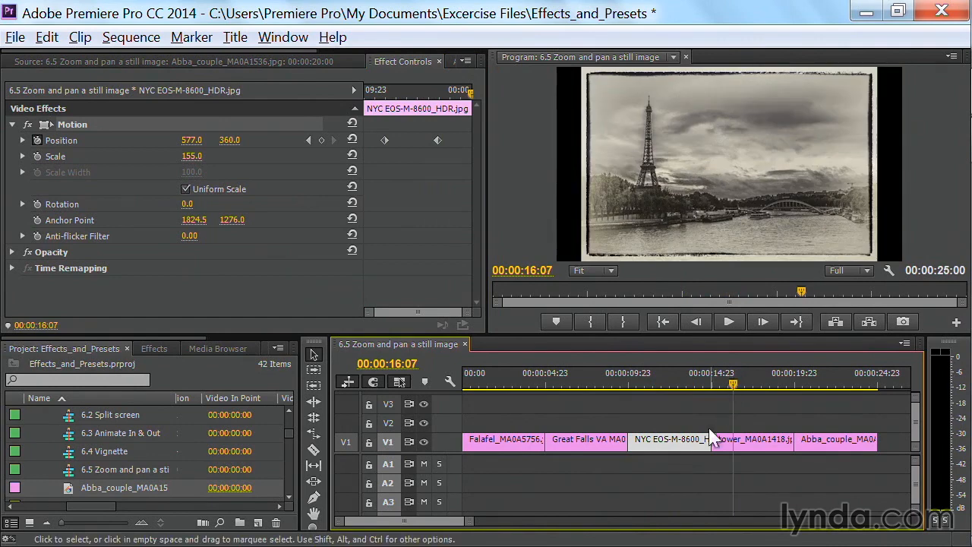
click(93, 122)
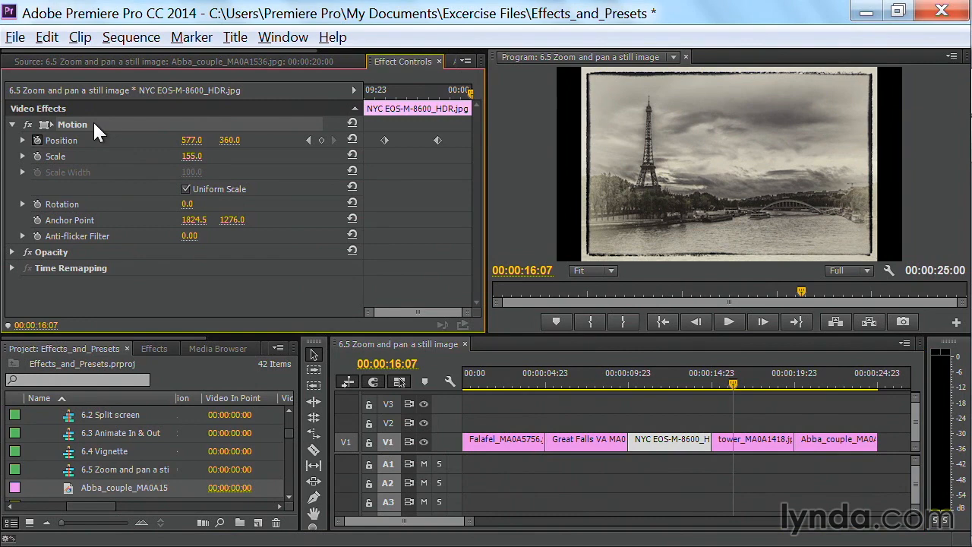
click(752, 440)
click(733, 380)
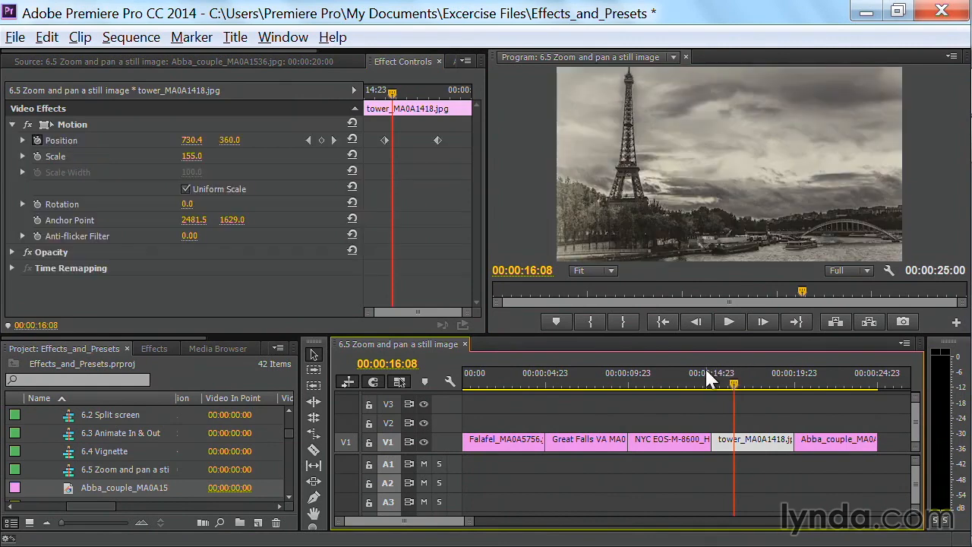
click(717, 379)
key(space)
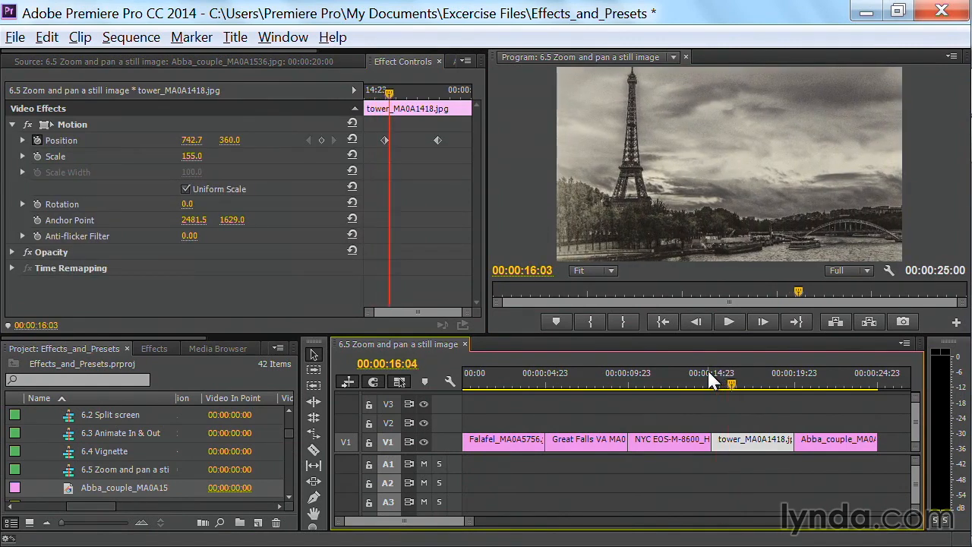